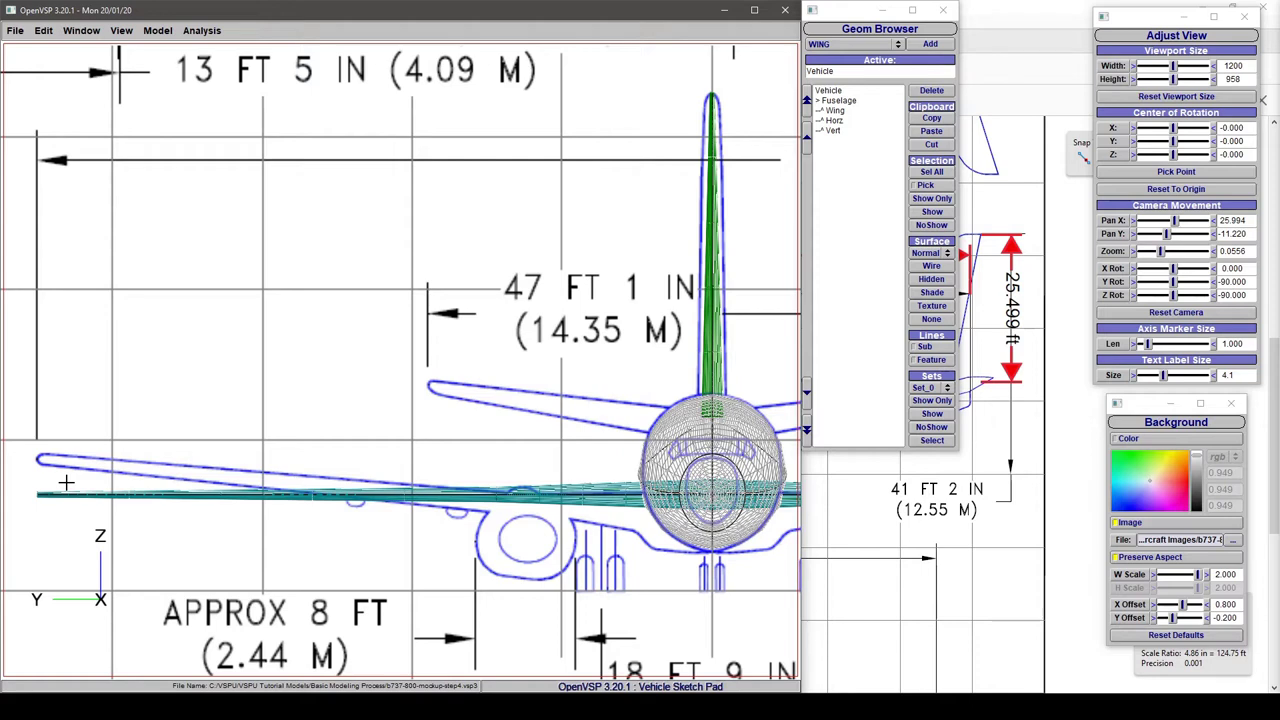
# Drop the Wing's ZLoc to -2.174, hide the Horz and Vert tails, and reselect Wing
pyautogui.click(832, 112)
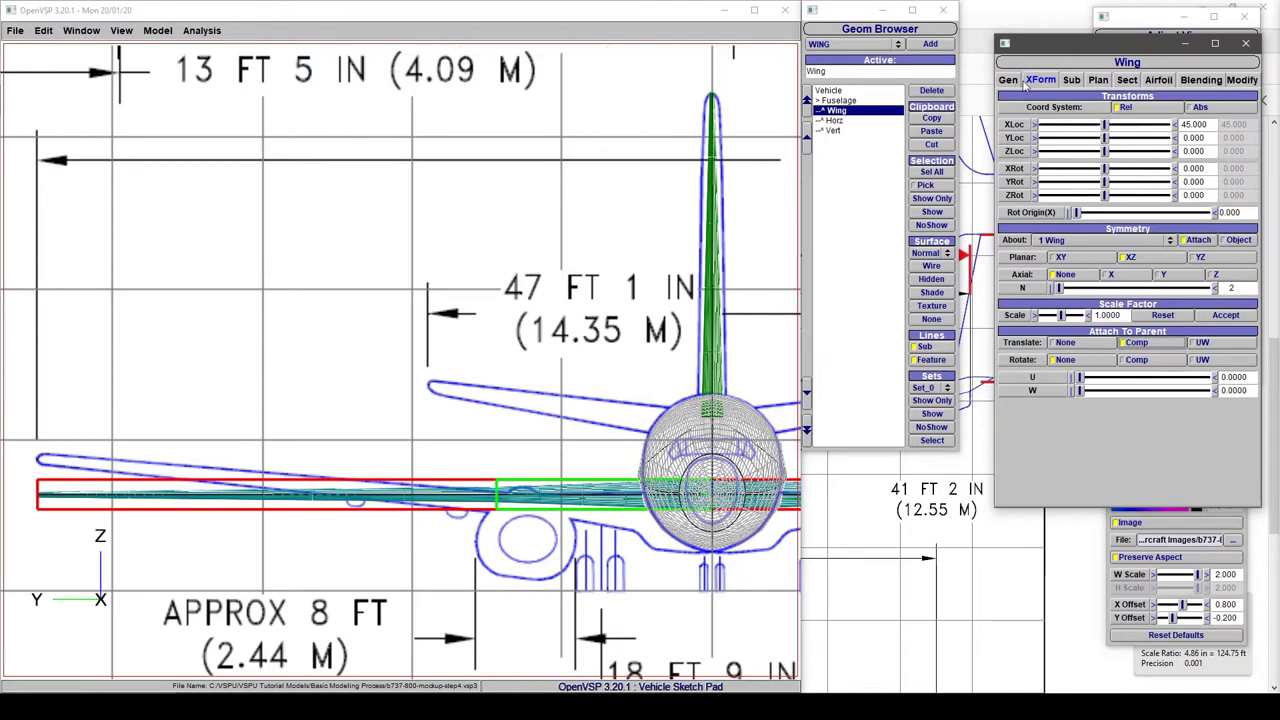
pyautogui.moveTo(1104, 150); pyautogui.dragTo(1092, 160)
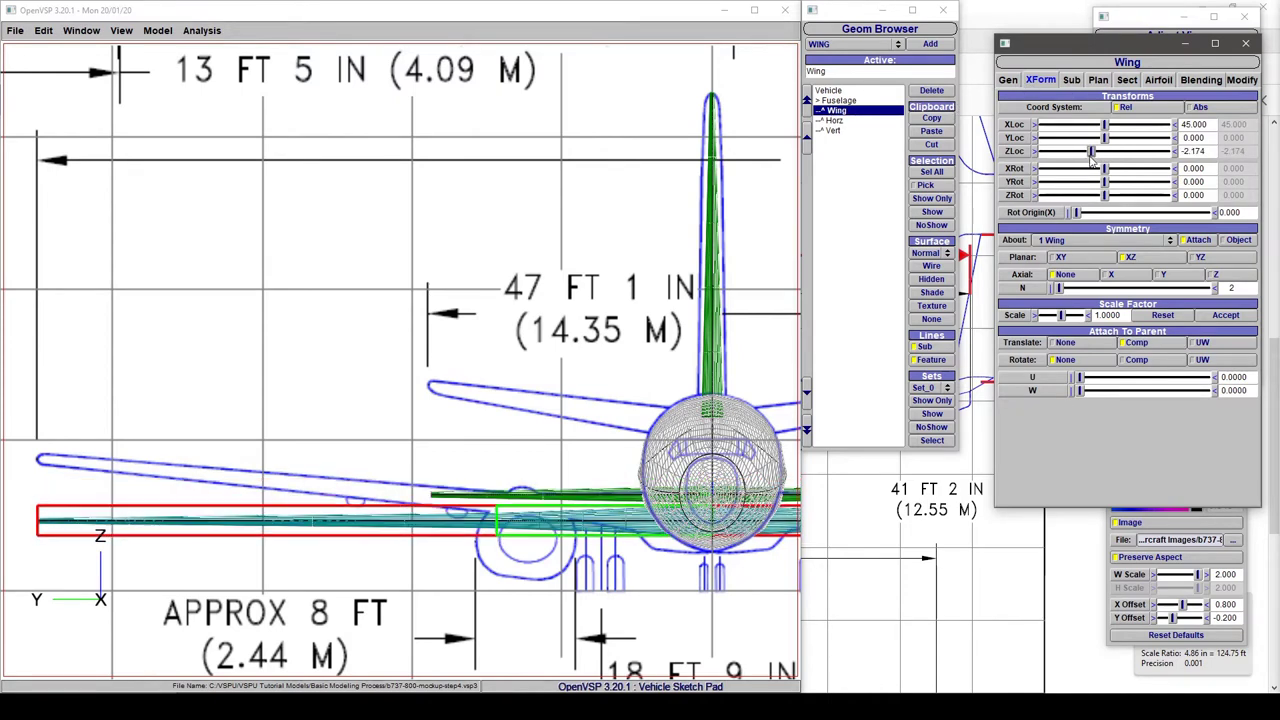
pyautogui.click(834, 121)
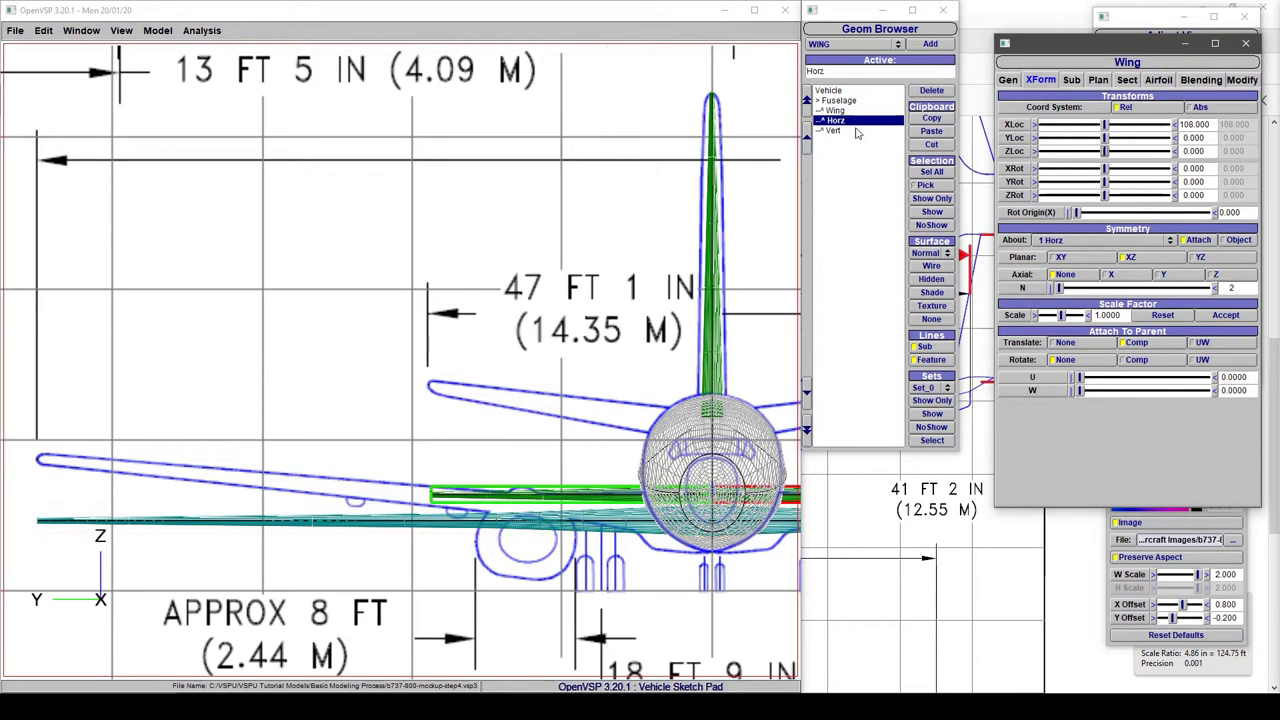
pyautogui.keyDown('shift'); pyautogui.click(834, 131); pyautogui.keyUp('shift')
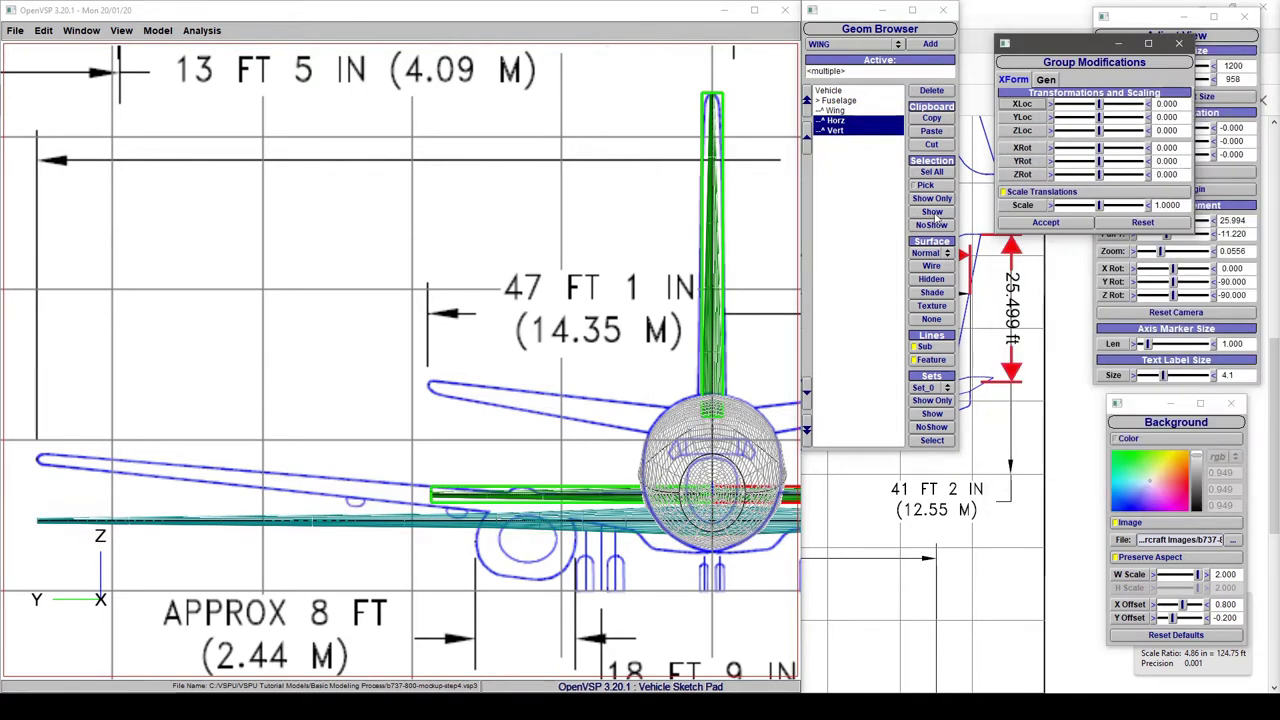
pyautogui.click(932, 225)
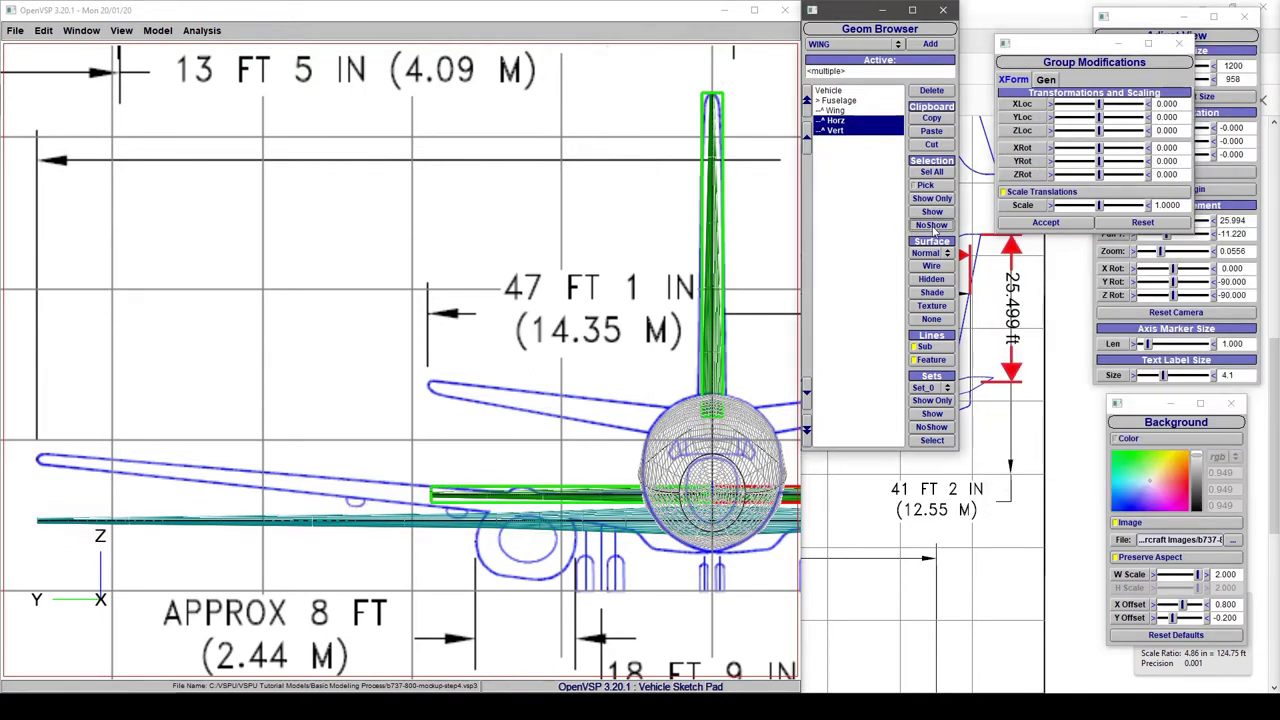
pyautogui.click(862, 287)
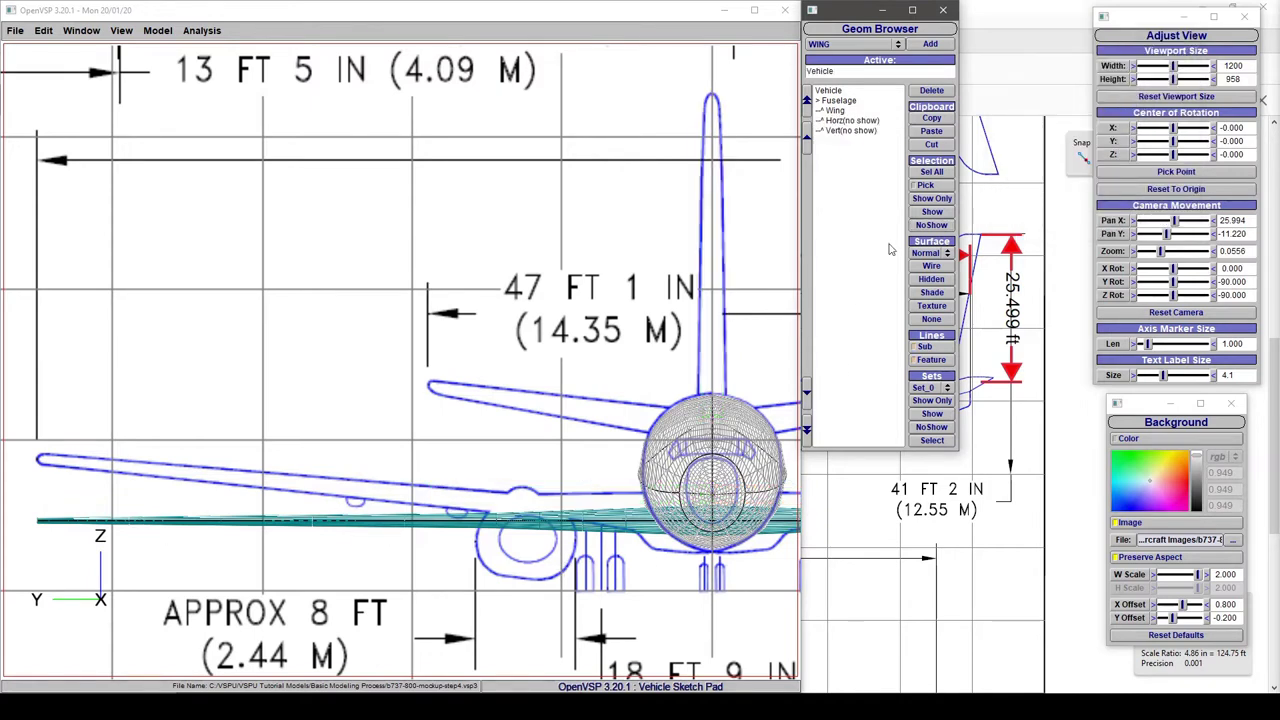
pyautogui.click(834, 110)
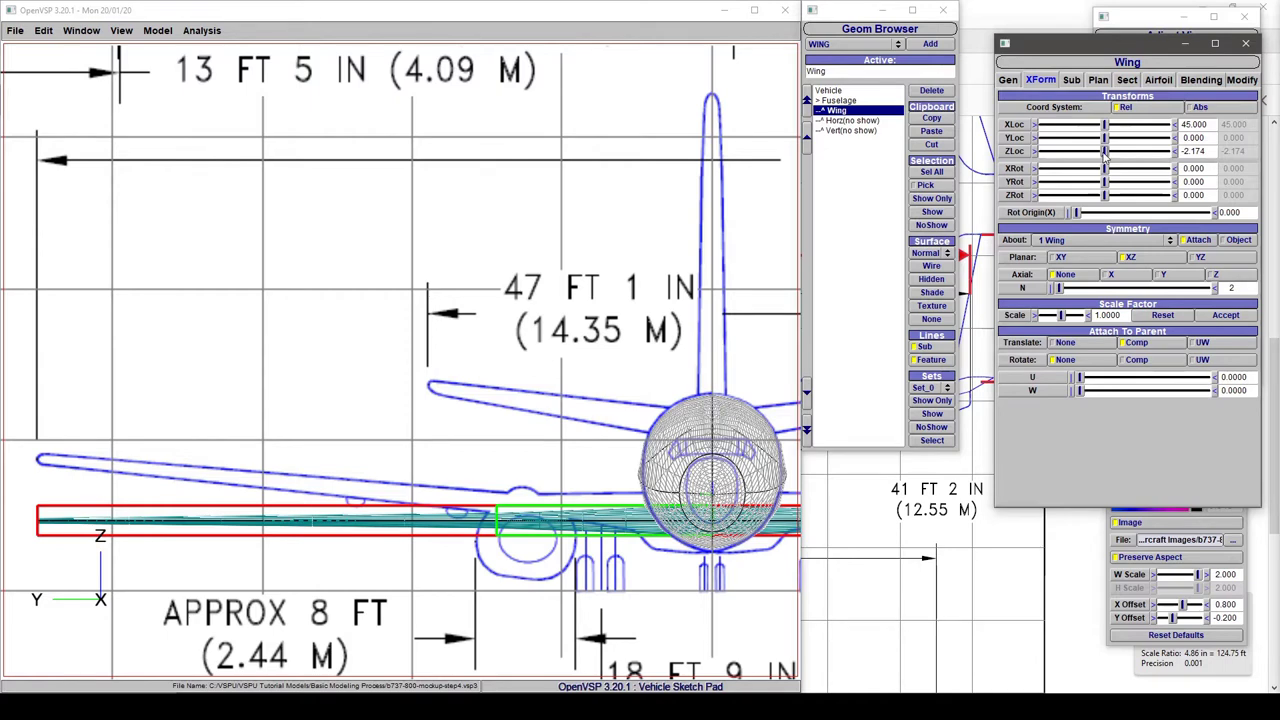
# Adjust the Wing's ZLoc slider until it reads -2.500
pyautogui.moveTo(1107, 157); pyautogui.dragTo(1112, 157)
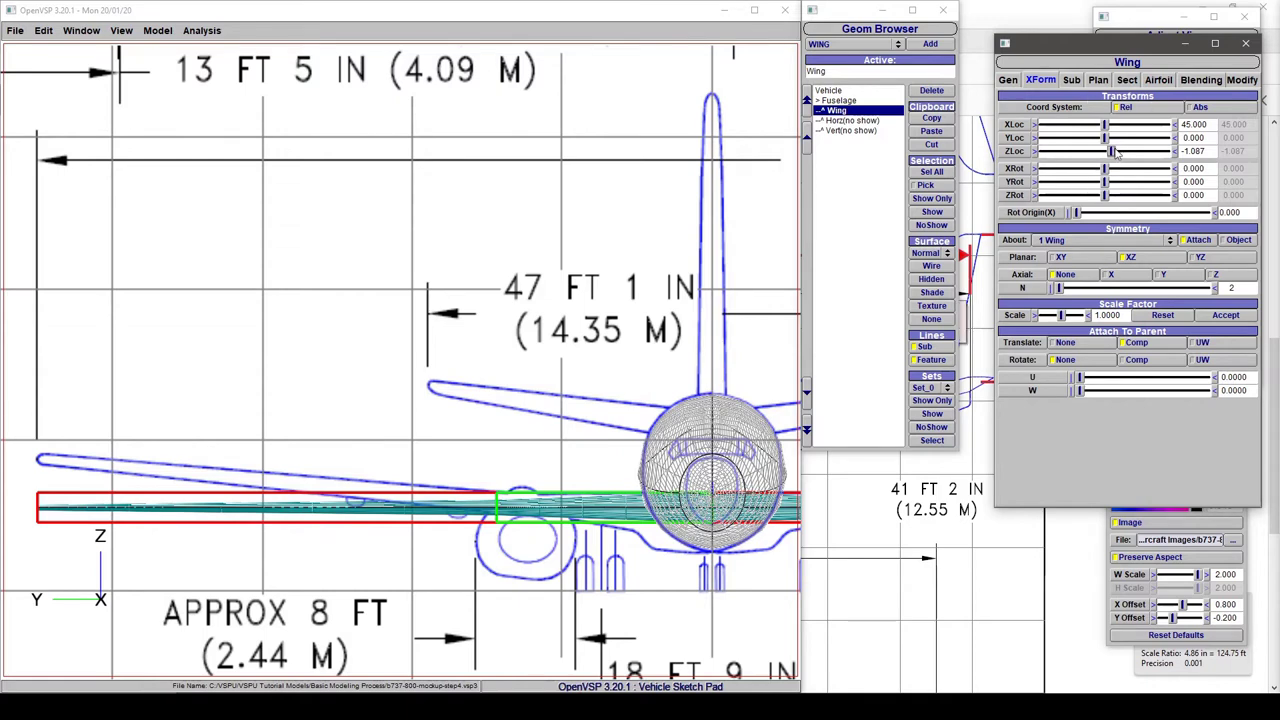
pyautogui.moveTo(1112, 152); pyautogui.dragTo(1104, 158)
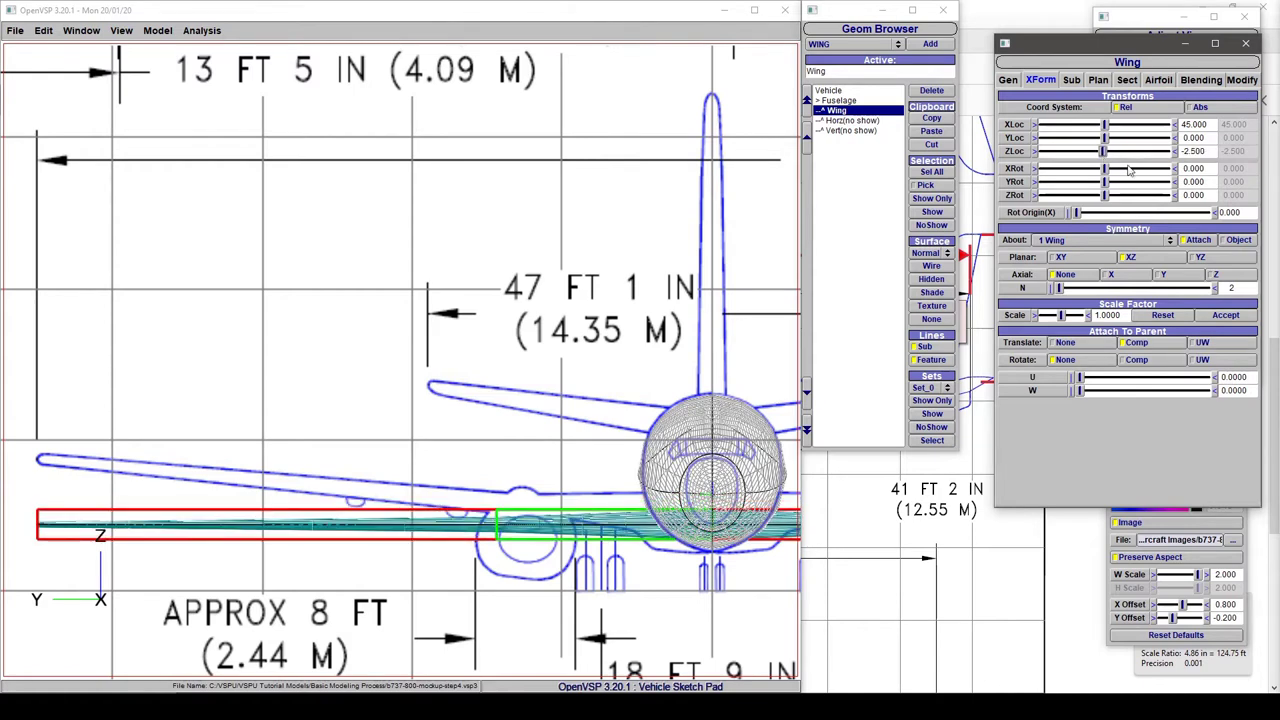
# Set wing section 1 dihedral to 5 degrees and return the Wing's ZLoc to -2.174
pyautogui.click(1130, 82)
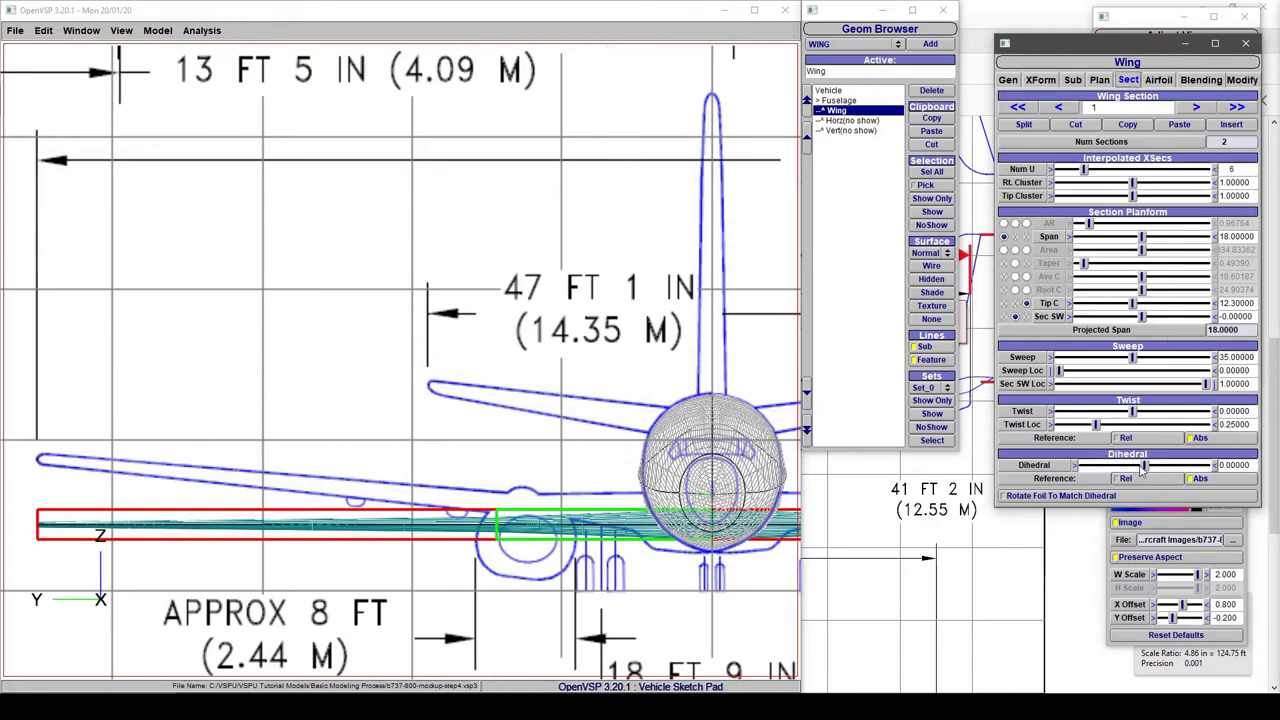
pyautogui.moveTo(1144, 466); pyautogui.dragTo(1168, 466)
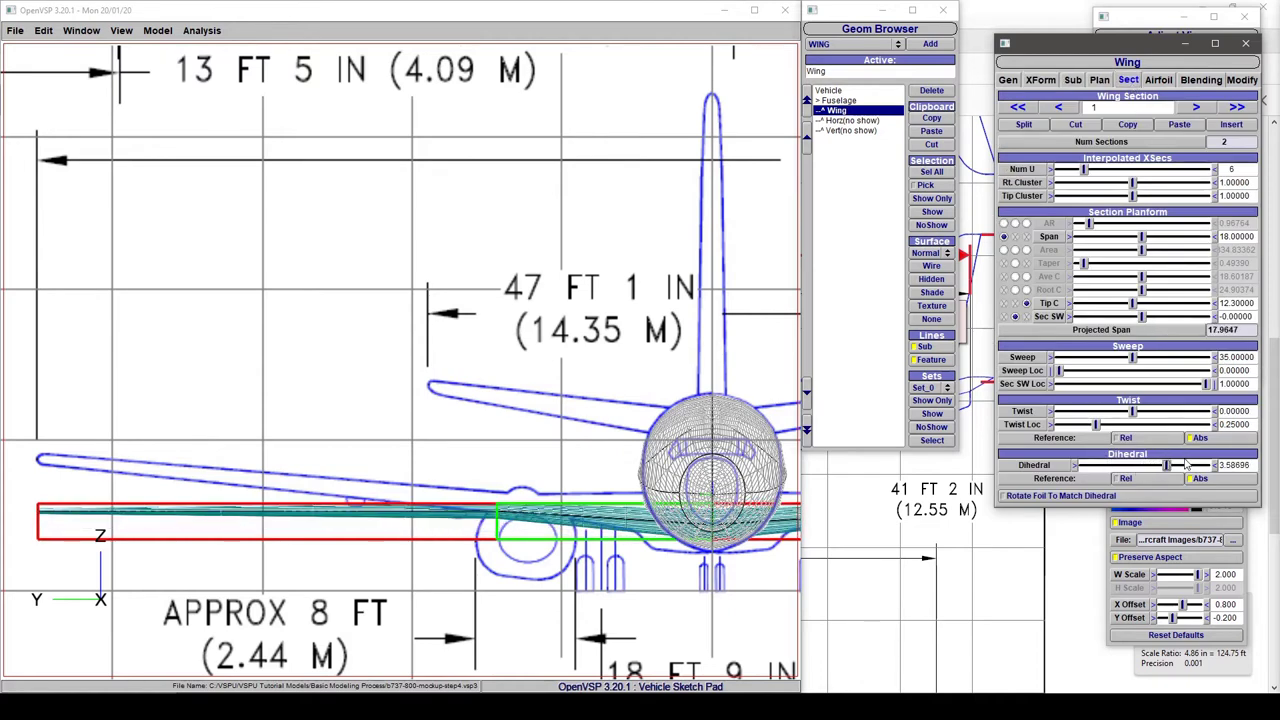
pyautogui.doubleClick(1233, 465)
pyautogui.write('5')
pyautogui.press('Return')
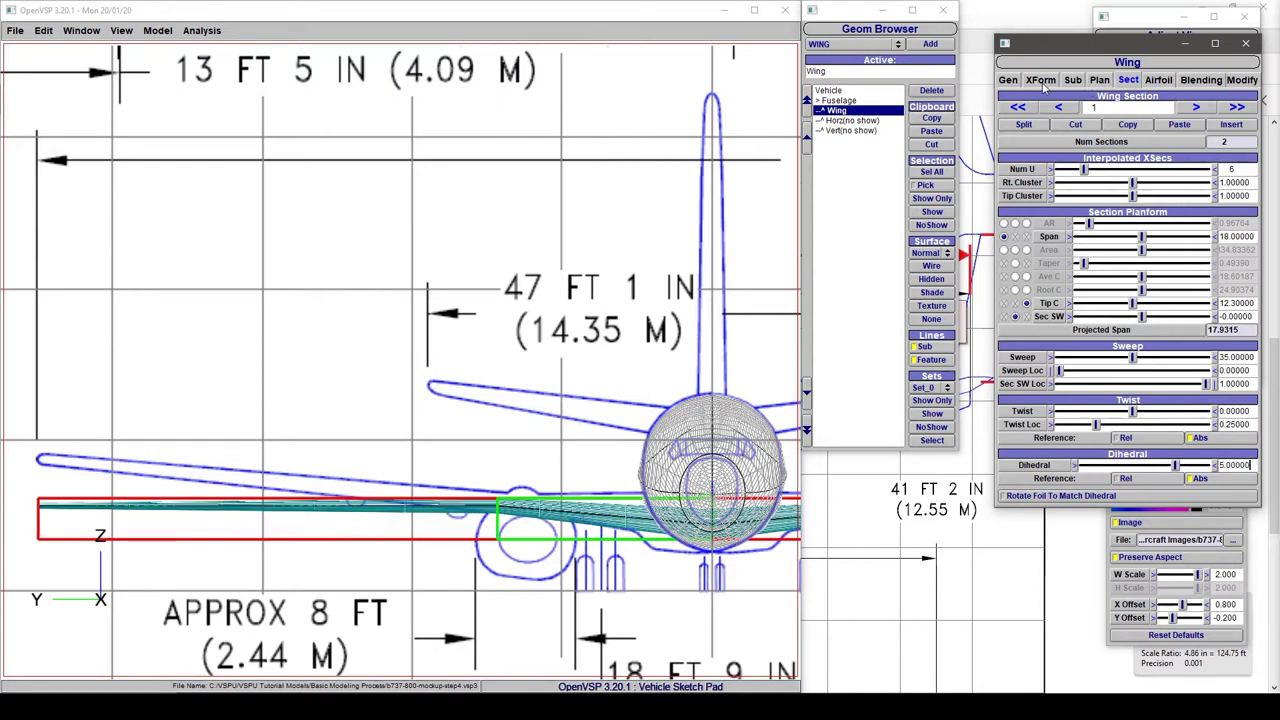
pyautogui.click(1041, 80)
pyautogui.moveTo(1102, 151); pyautogui.dragTo(1104, 151)
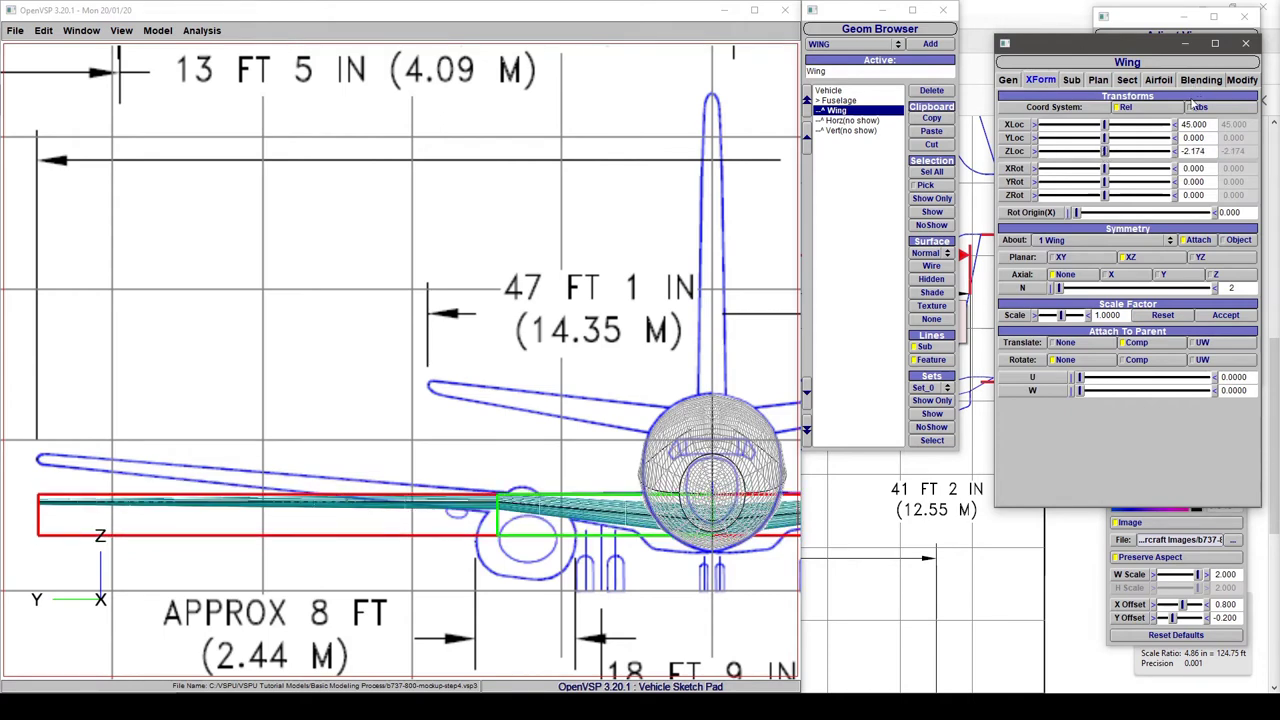
# Set the outboard wing section 2 dihedral to 5.5 degrees
pyautogui.click(1130, 81)
pyautogui.click(1197, 108)
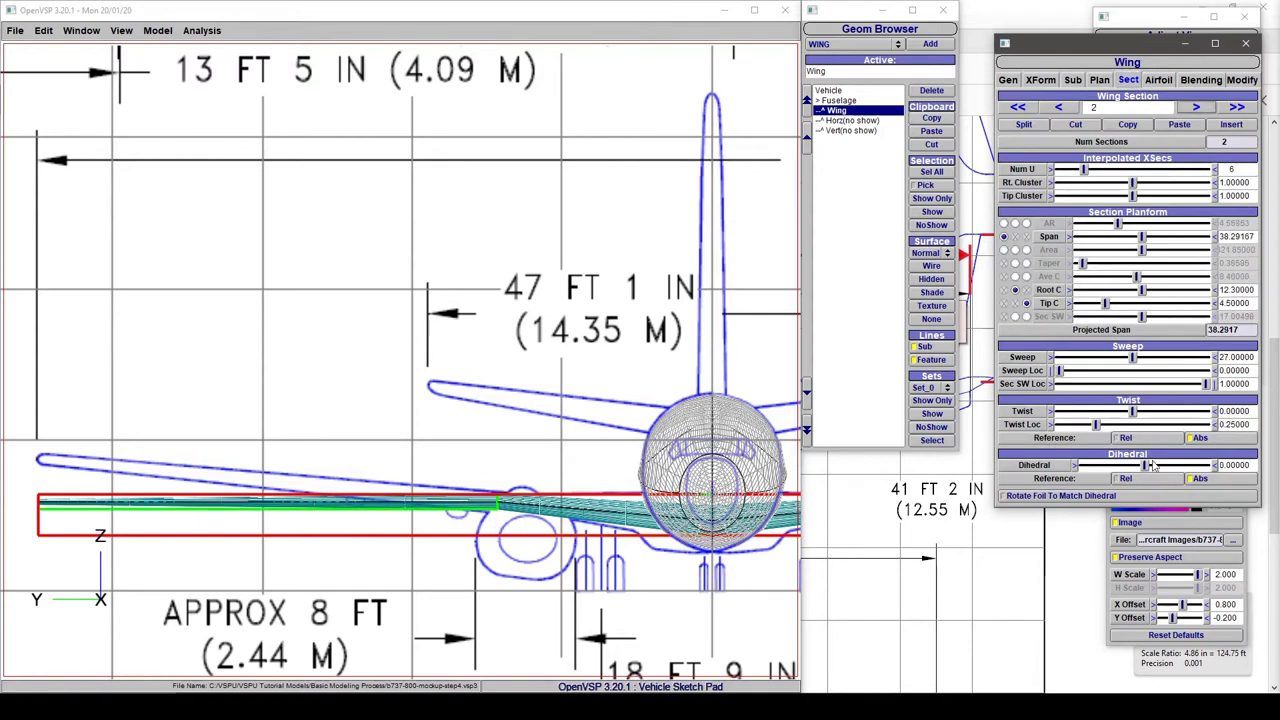
pyautogui.moveTo(1145, 467); pyautogui.dragTo(1178, 465)
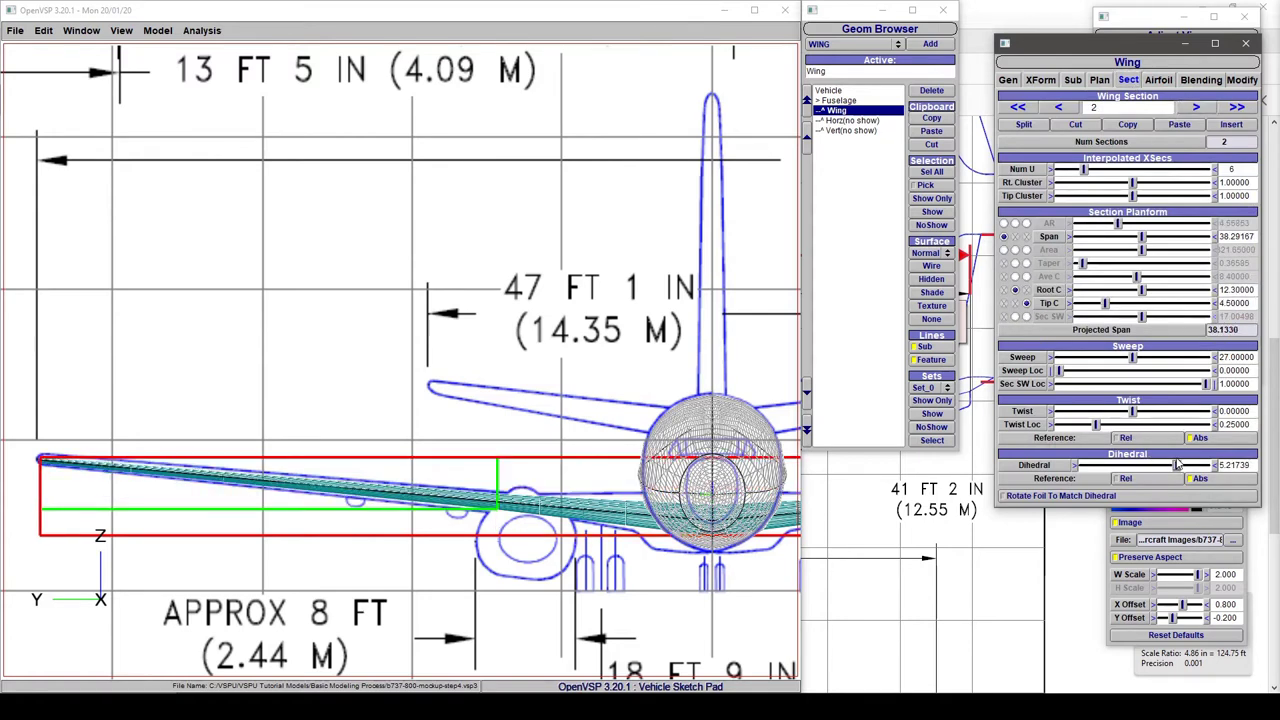
pyautogui.doubleClick(1247, 465)
pyautogui.write('5')
pyautogui.press('Return')
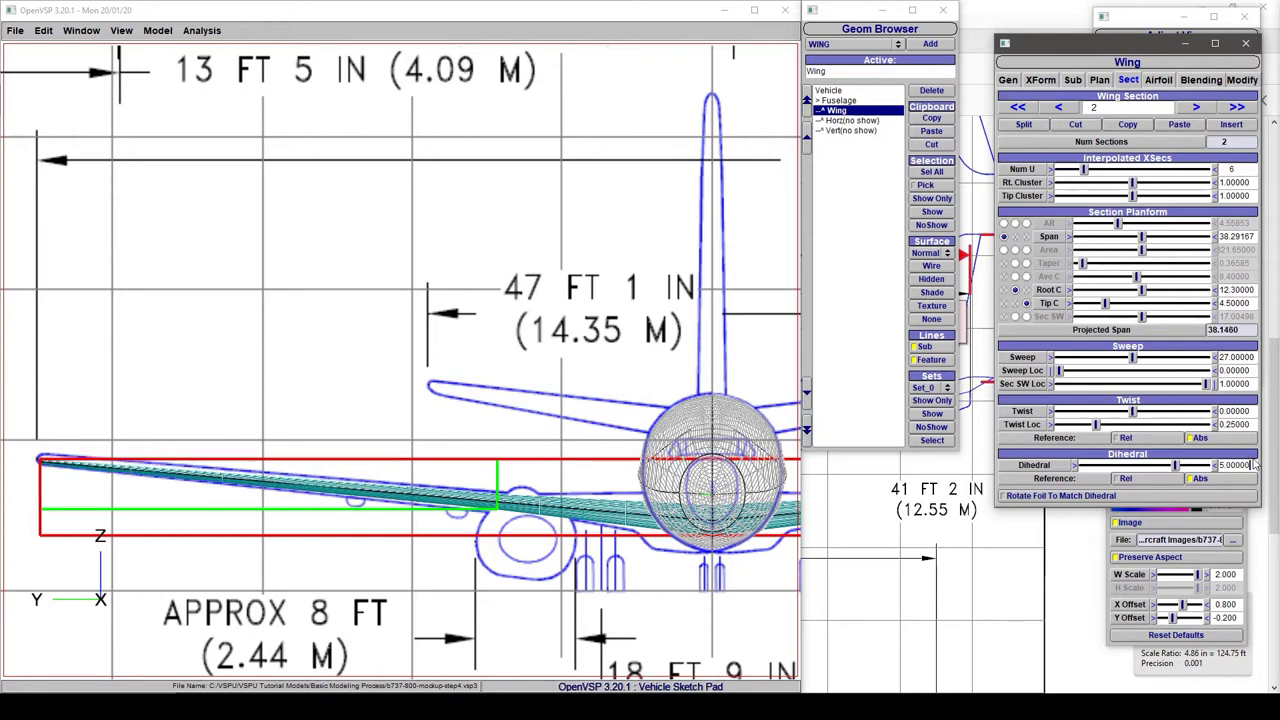
pyautogui.doubleClick(1247, 465)
pyautogui.write('5.5')
pyautogui.press('Return')
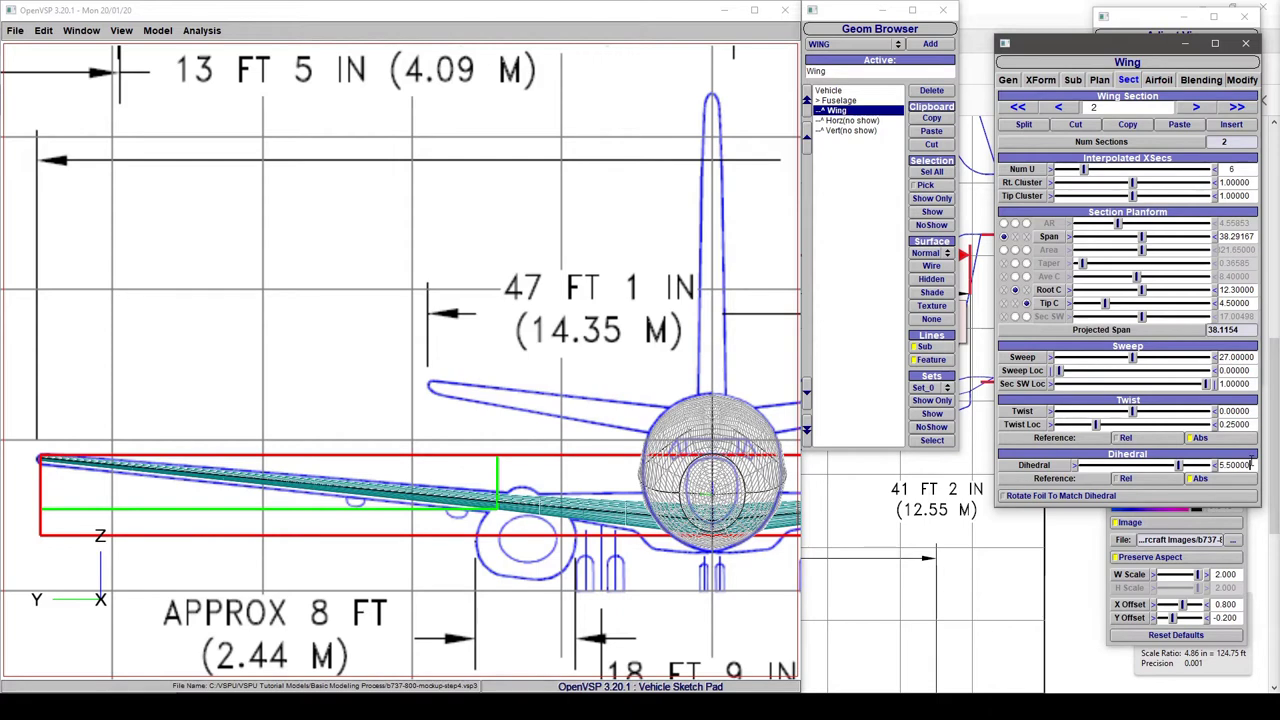
# Raise the horizontal tail's ZLoc to 5.978 and make it visible again
pyautogui.click(872, 120)
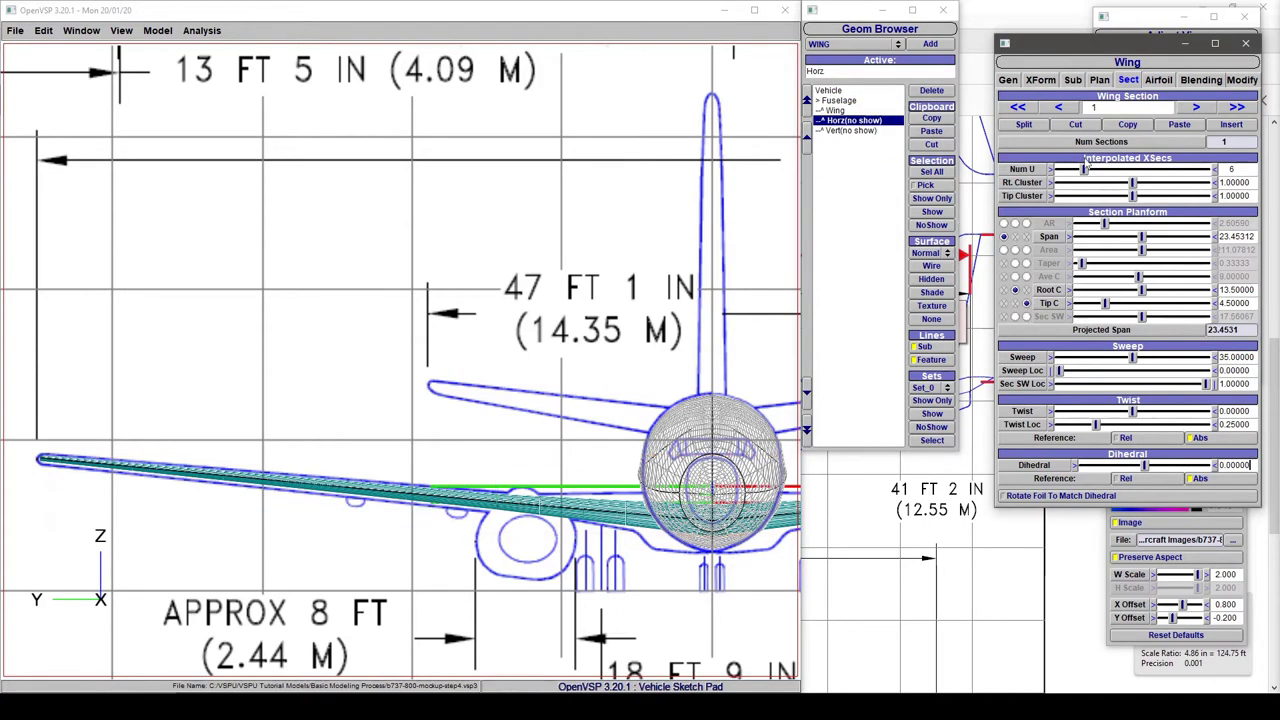
pyautogui.click(1041, 80)
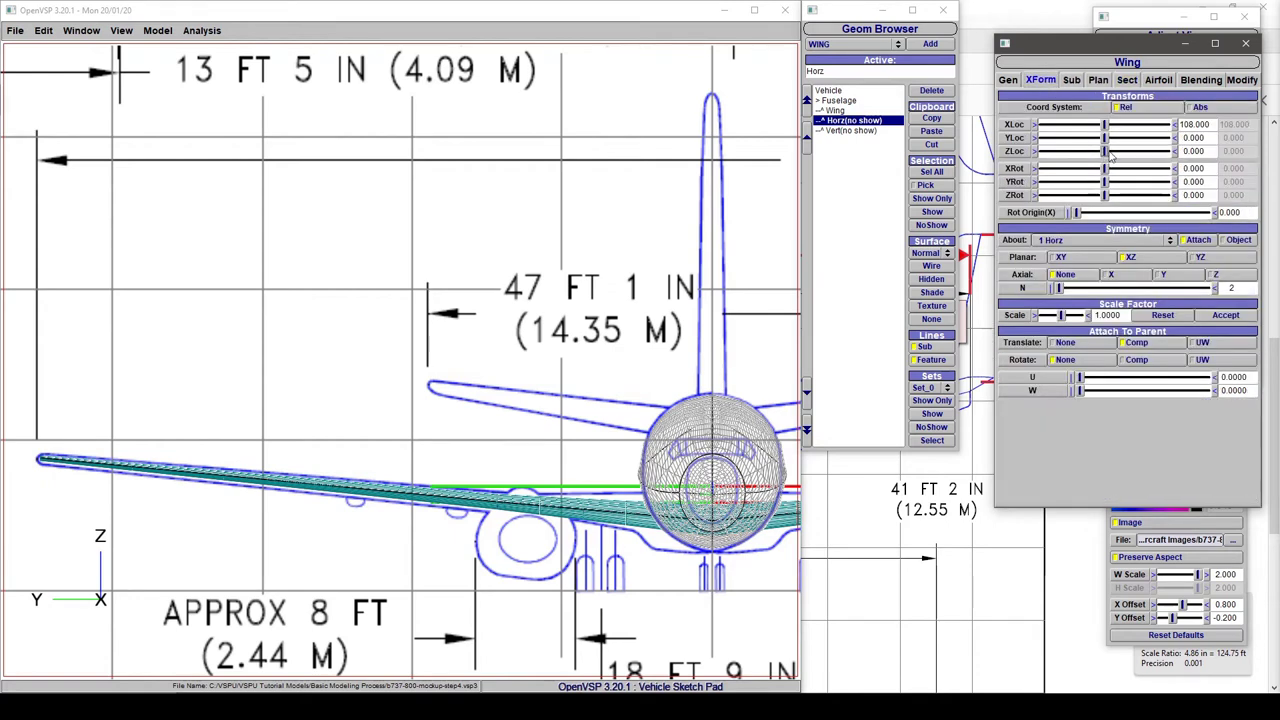
pyautogui.moveTo(1105, 151); pyautogui.dragTo(1142, 153)
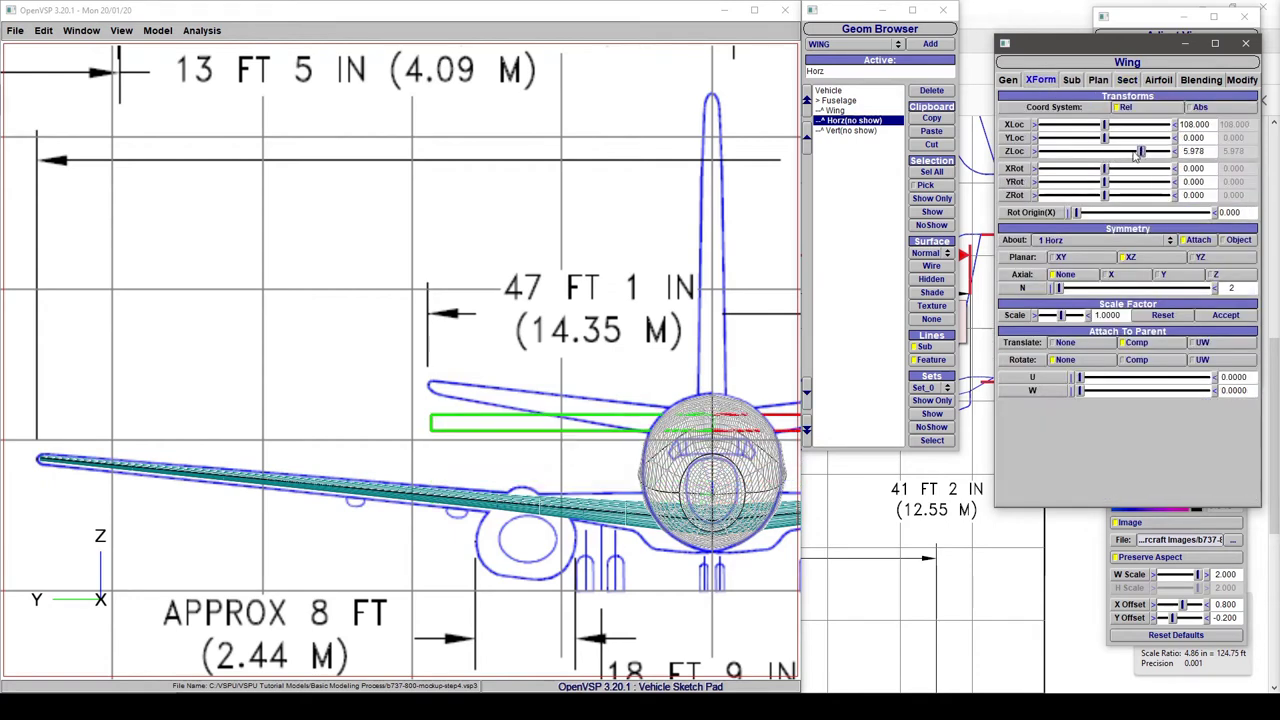
pyautogui.click(936, 212)
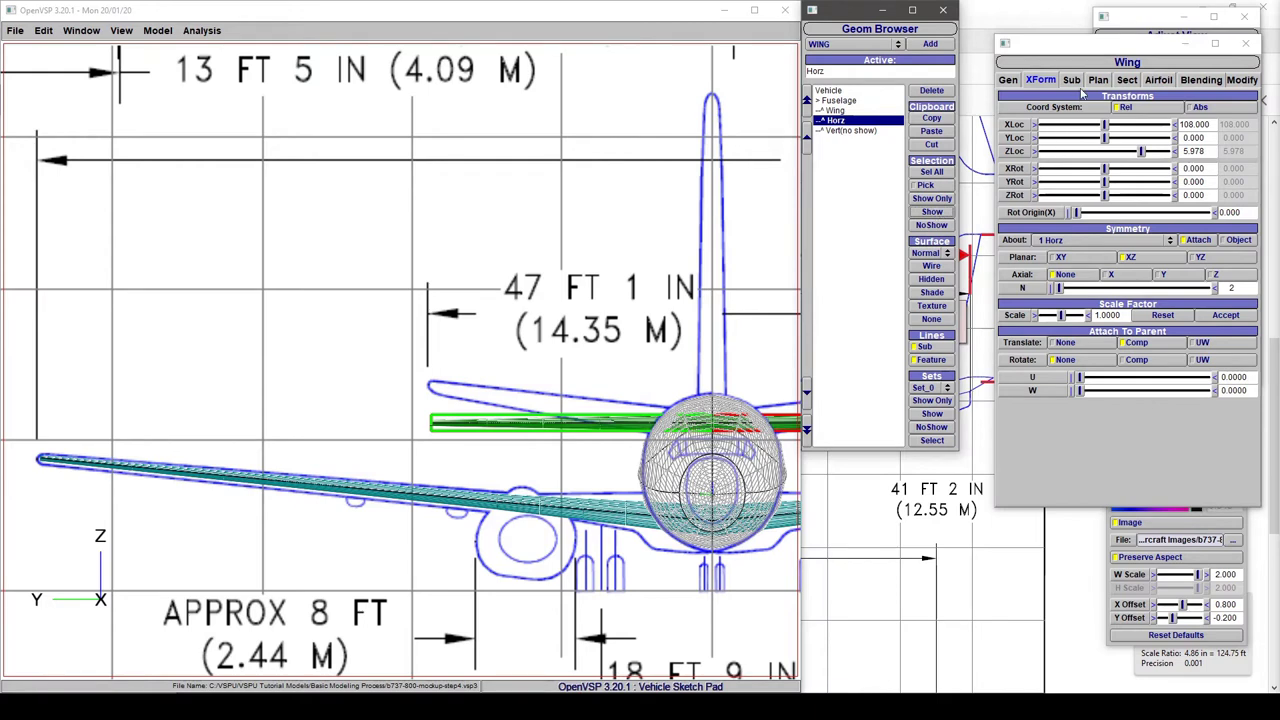
# Give the horizontal tail section 7 degrees of dihedral
pyautogui.click(1129, 82)
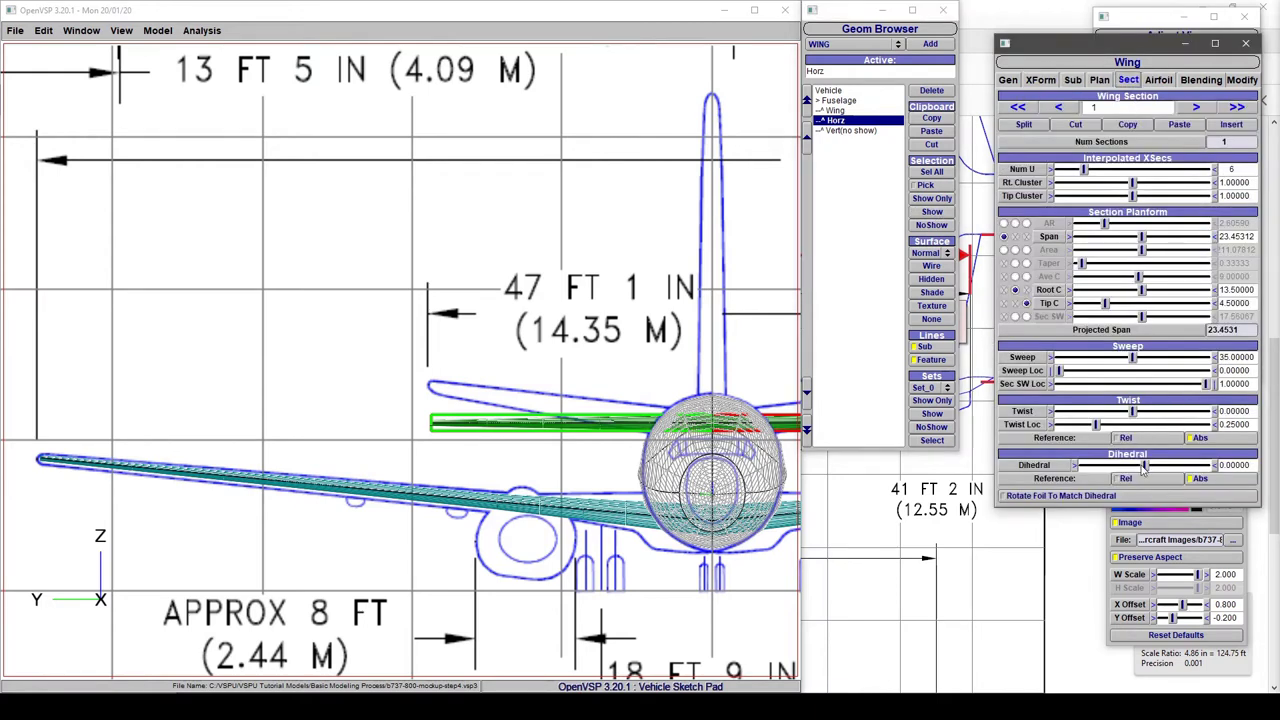
pyautogui.moveTo(1146, 468); pyautogui.dragTo(1190, 468)
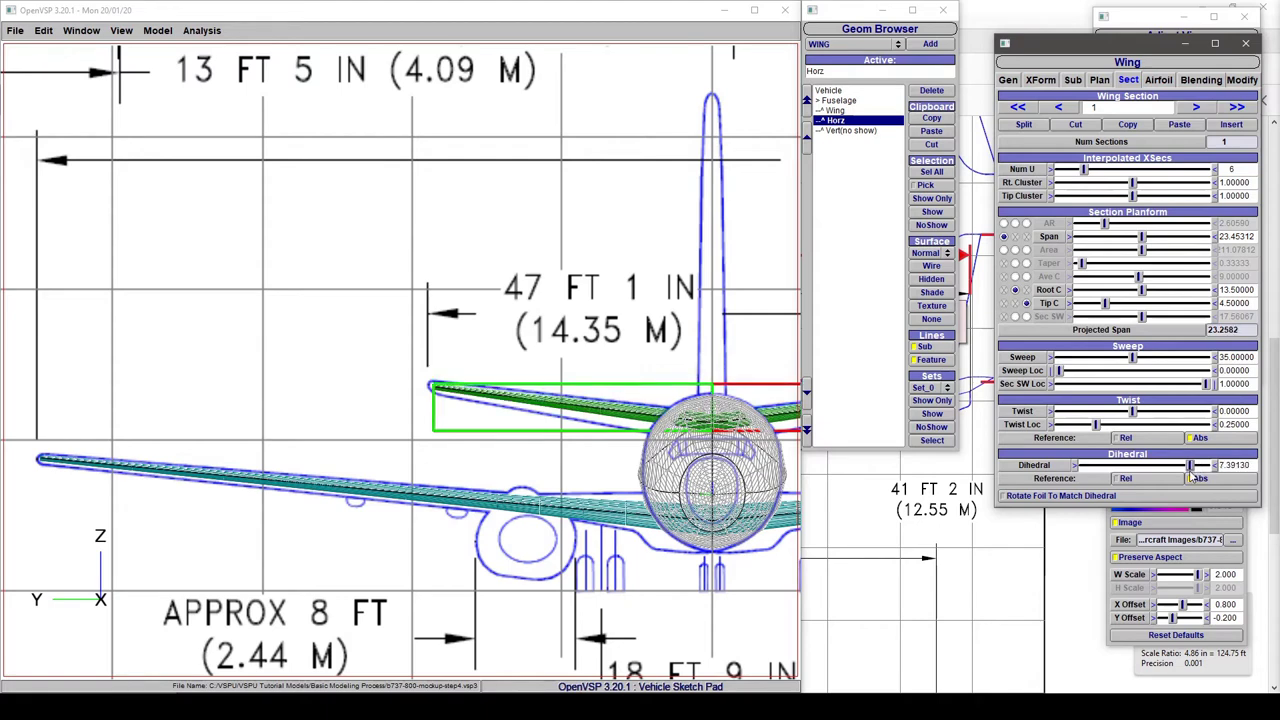
pyautogui.doubleClick(1234, 465)
pyautogui.write('7')
pyautogui.press('Return')
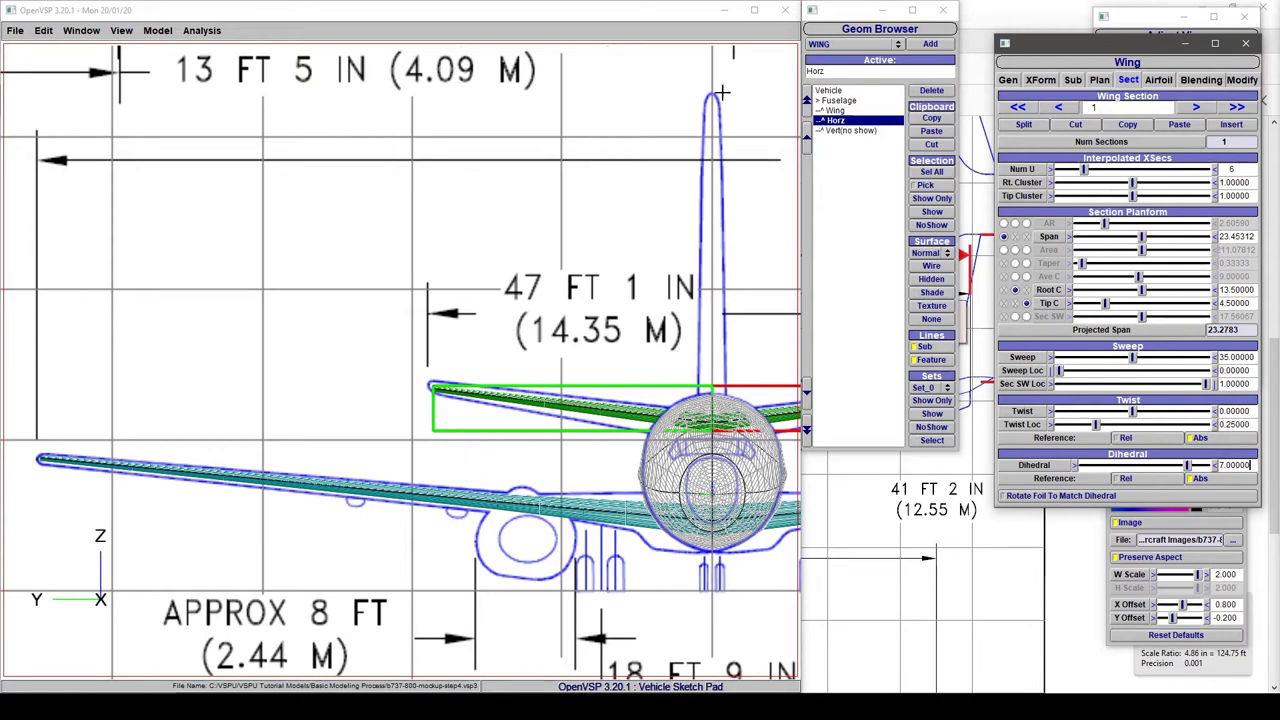
# Switch the Wing's section 0 airfoil type from NACA 0010 four-series to AF_FILE
pyautogui.click(836, 110)
pyautogui.click(1159, 80)
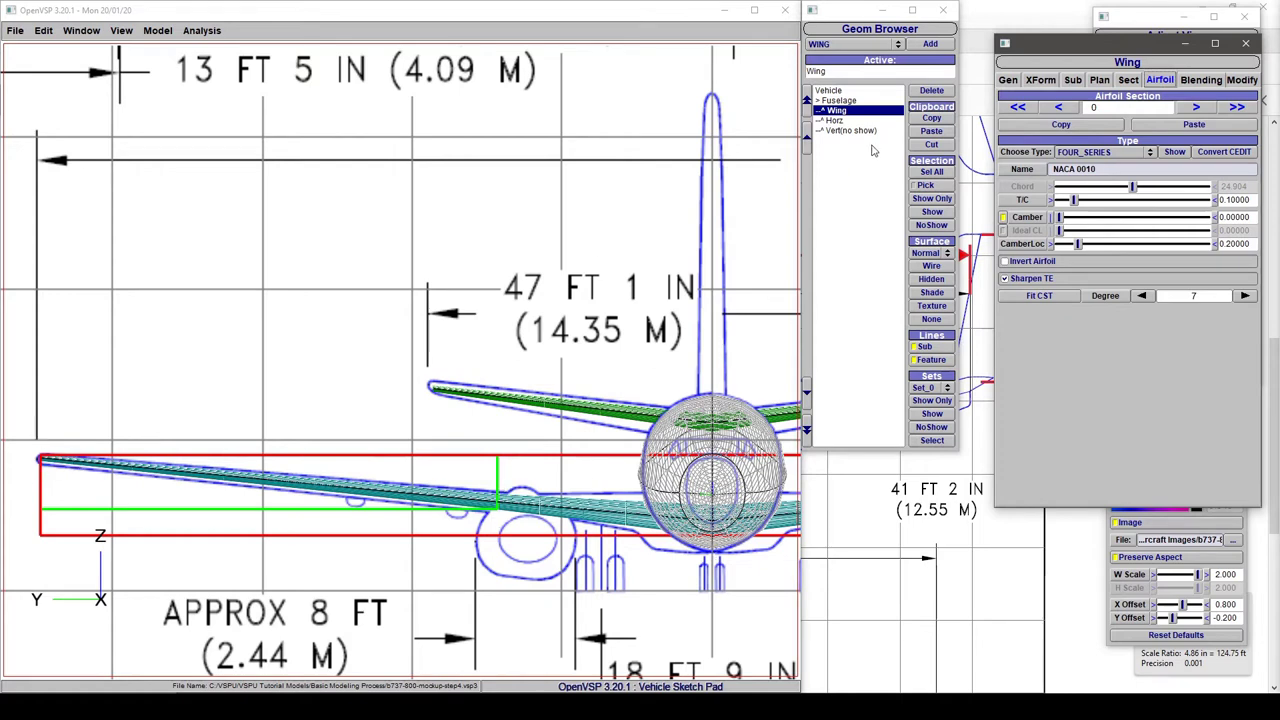
pyautogui.click(1058, 107)
pyautogui.click(1110, 152)
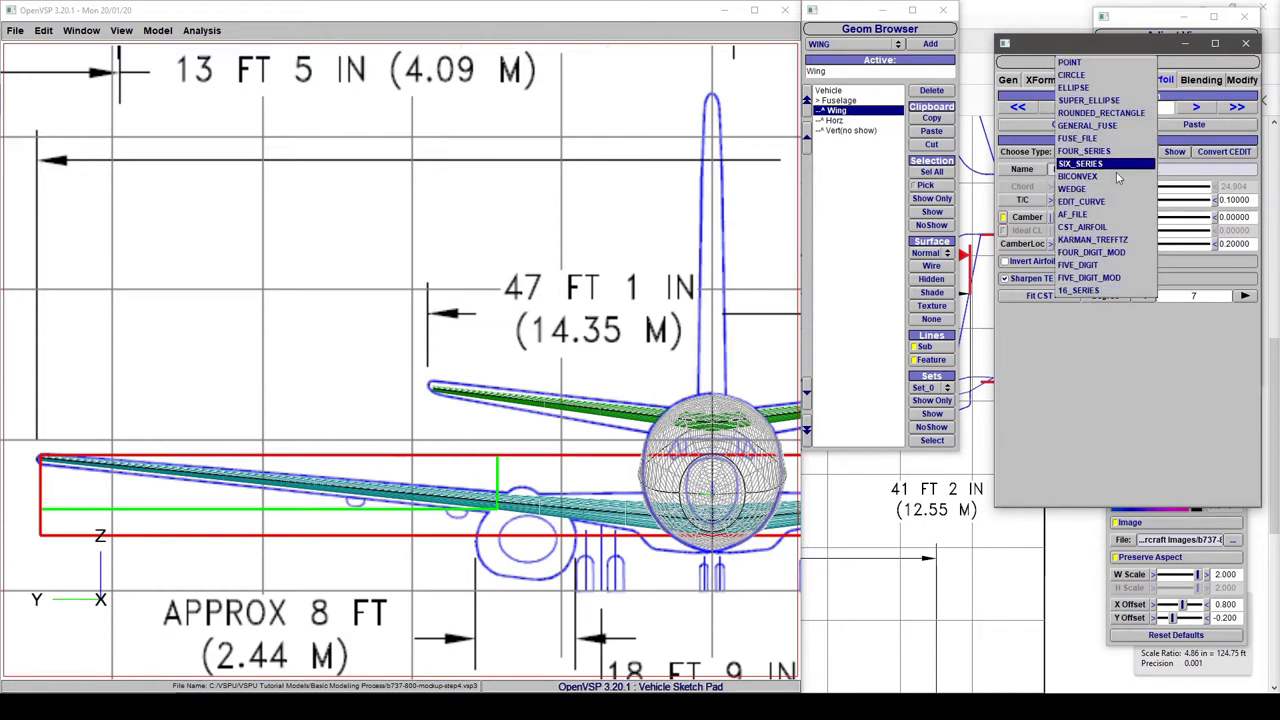
pyautogui.click(1097, 215)
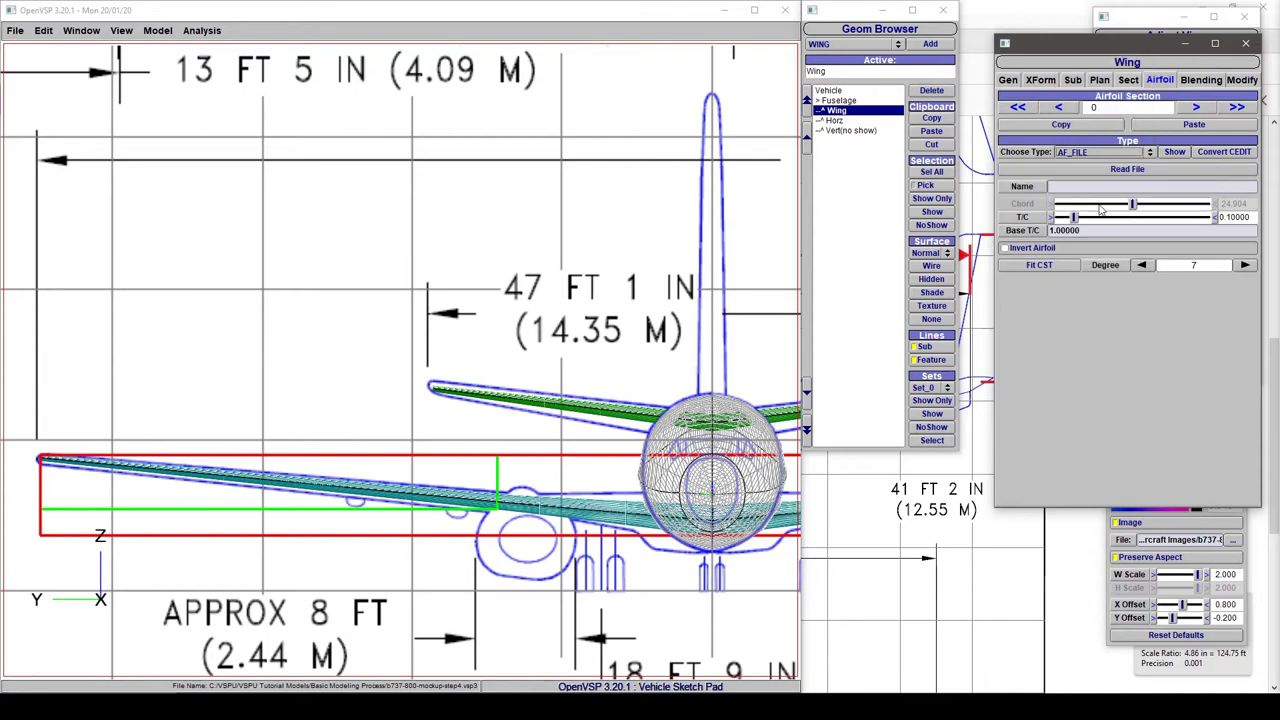
# Load b737a.af (BOEING 737 (a)) from the VSP airfoil folder into the wing root section
pyautogui.click(1123, 170)
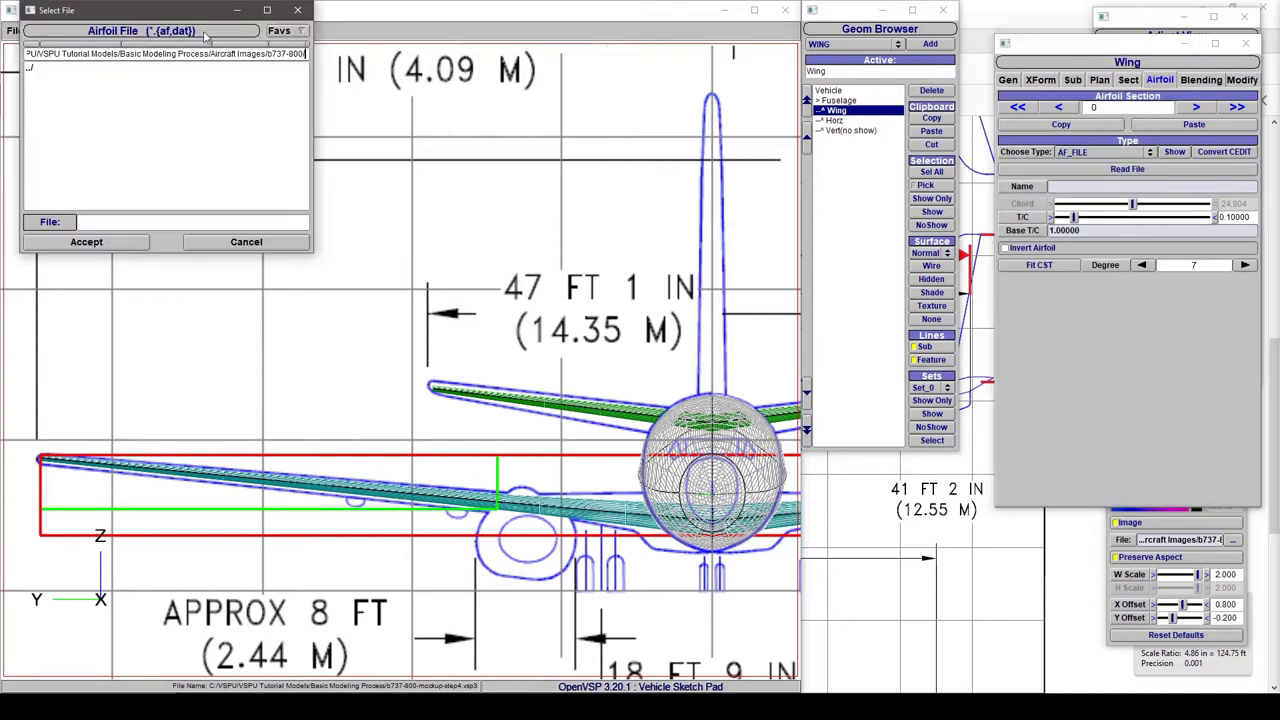
pyautogui.click(280, 34)
pyautogui.click(290, 84)
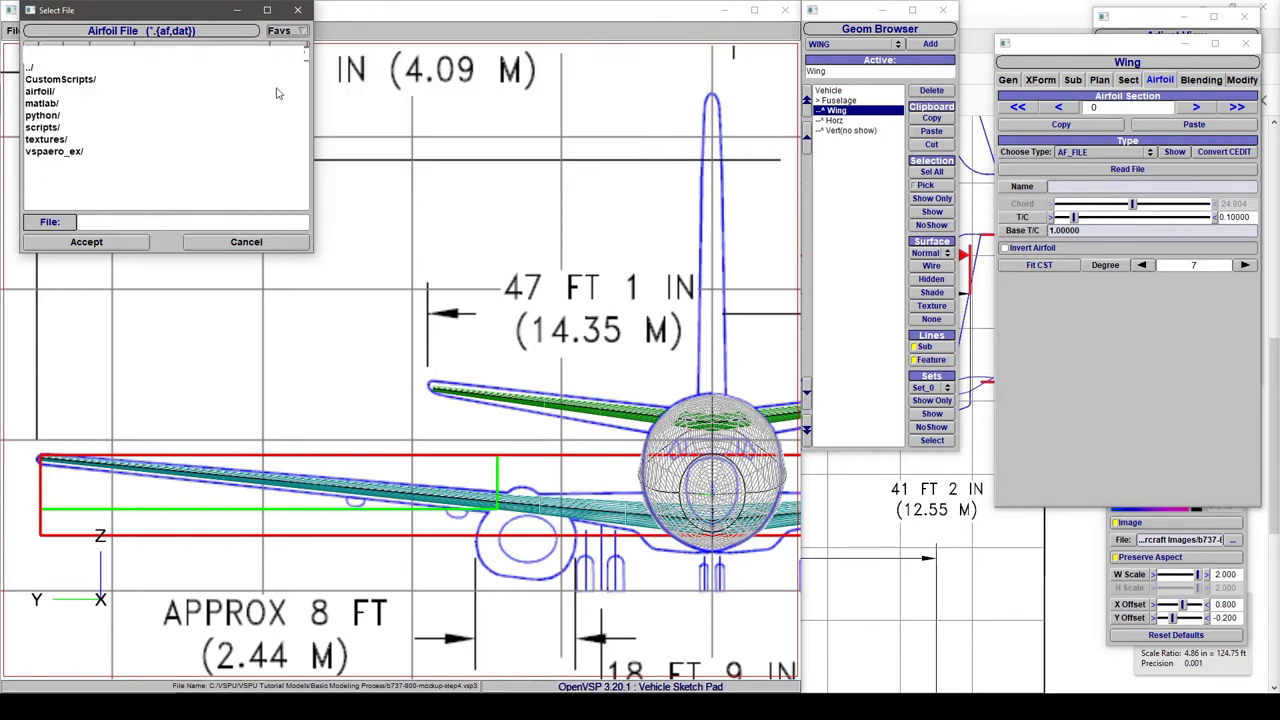
pyautogui.doubleClick(45, 92)
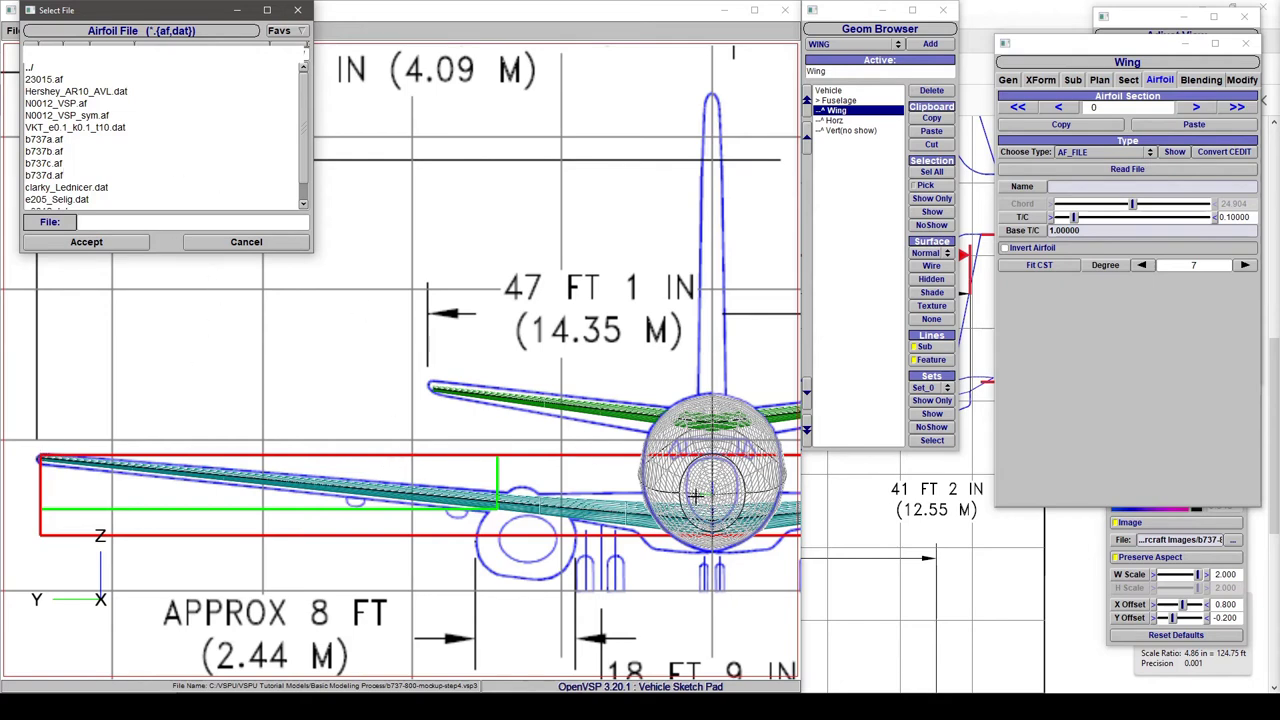
pyautogui.click(56, 141)
pyautogui.click(86, 242)
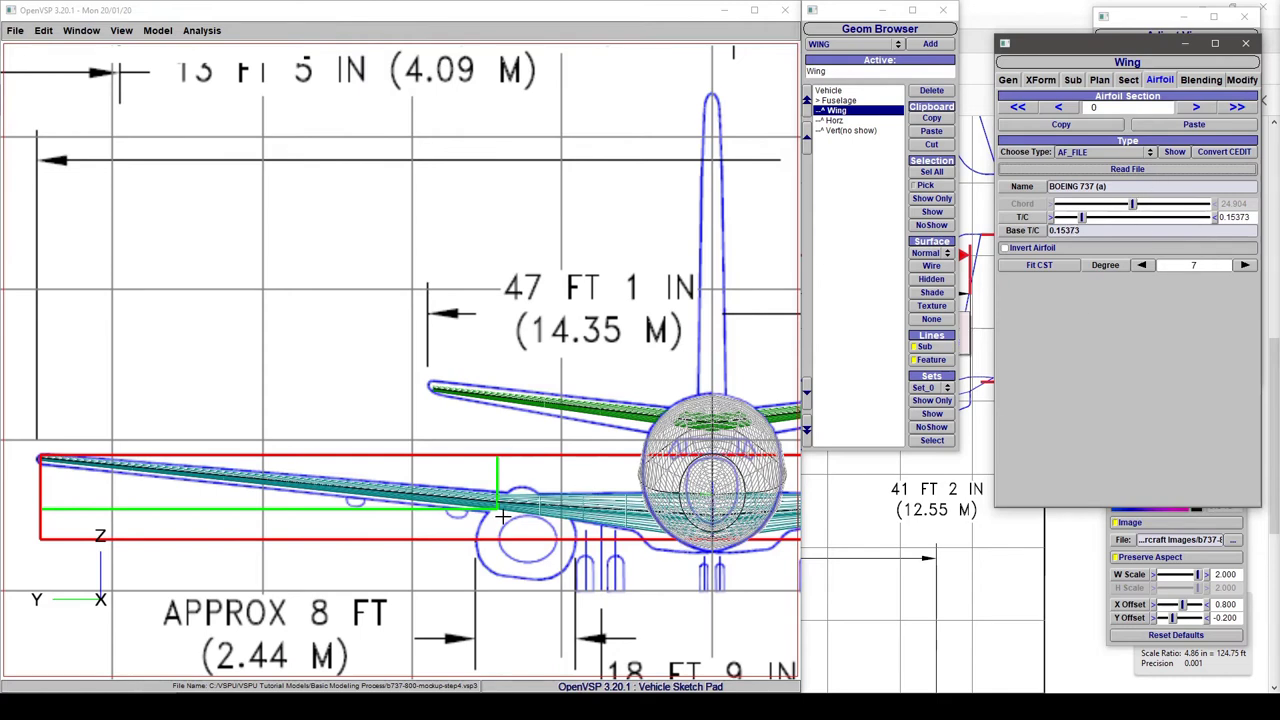
pyautogui.click(1199, 106)
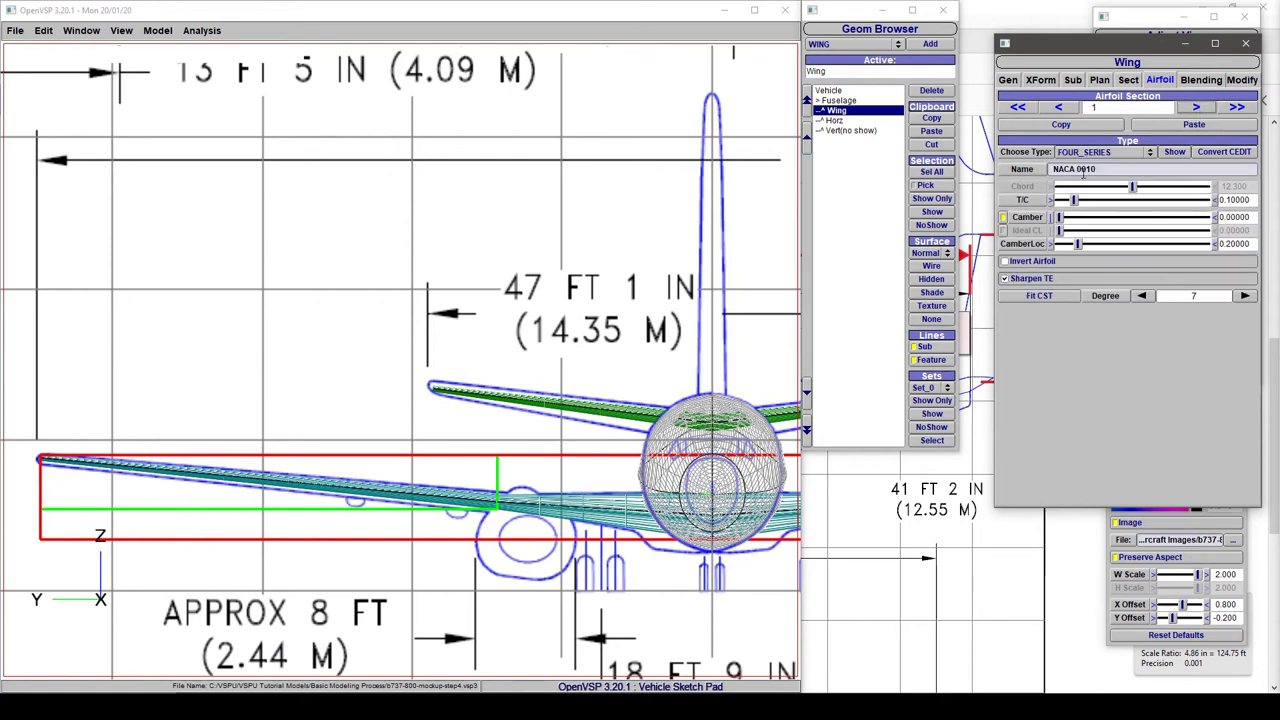
# Set wing section 1 to AF_FILE and load the b737c.af airfoil
pyautogui.click(1107, 153)
pyautogui.click(1100, 212)
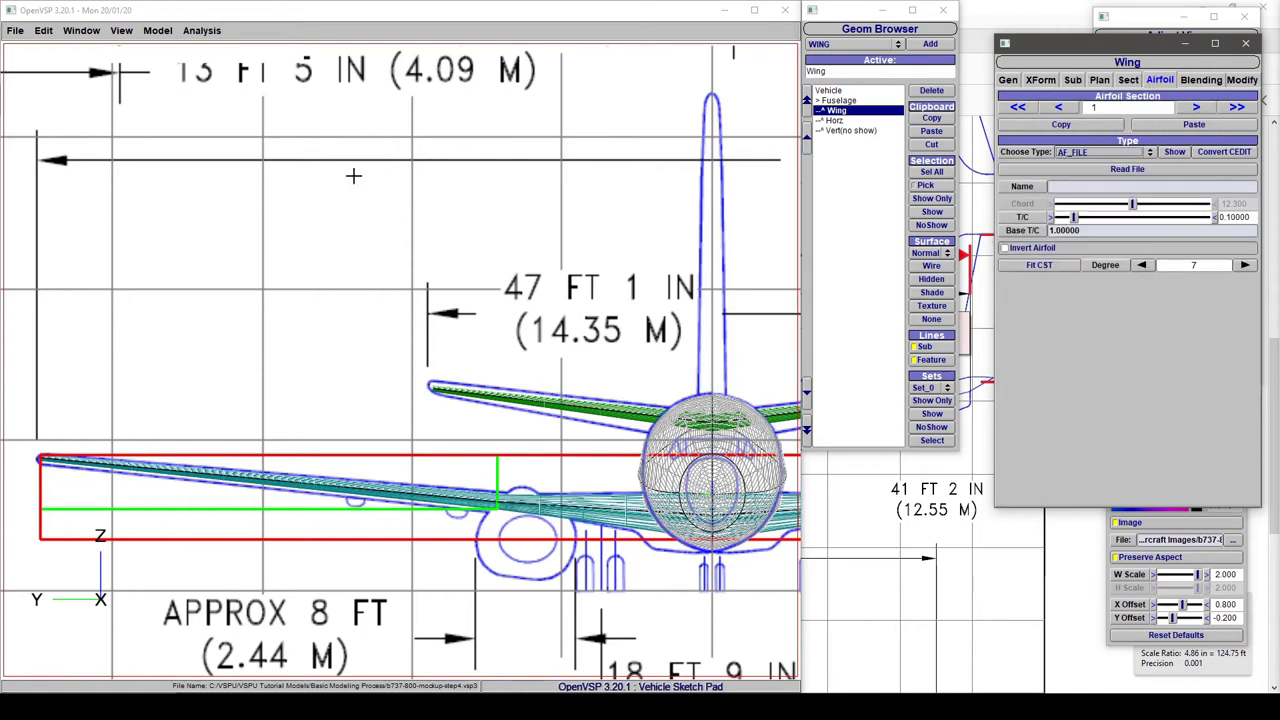
pyautogui.click(1098, 171)
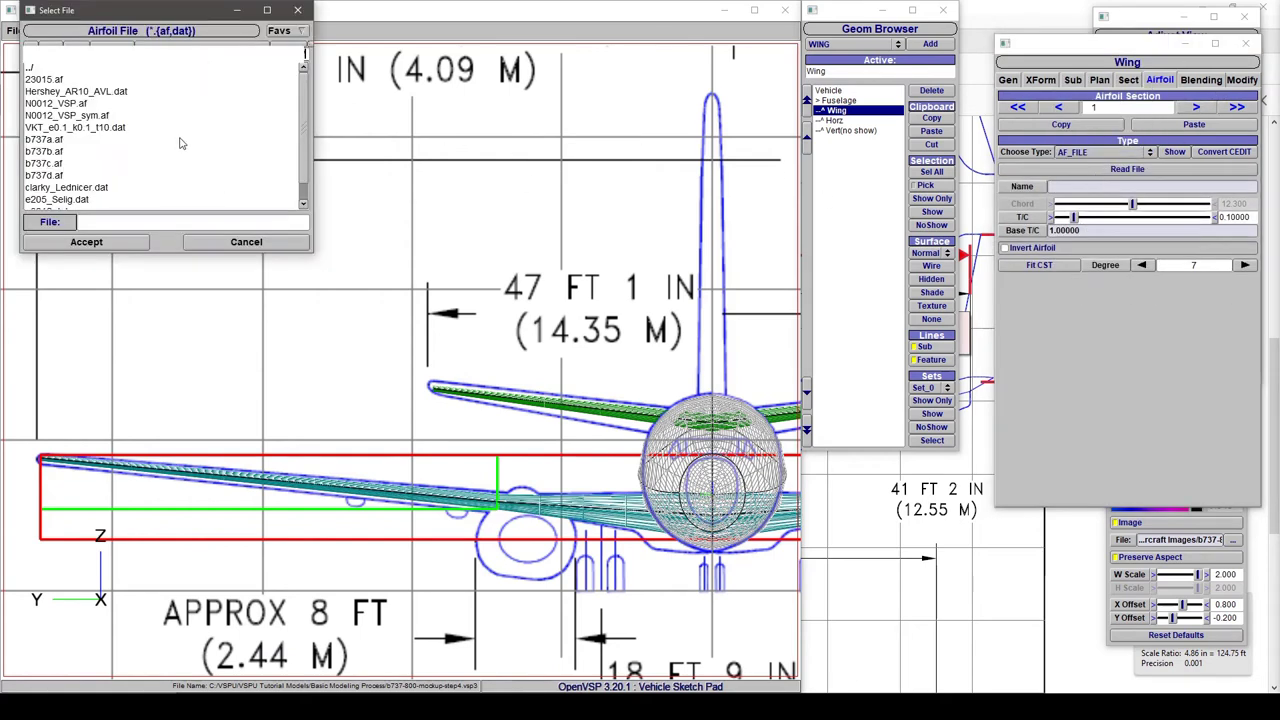
pyautogui.click(45, 163)
pyautogui.click(124, 241)
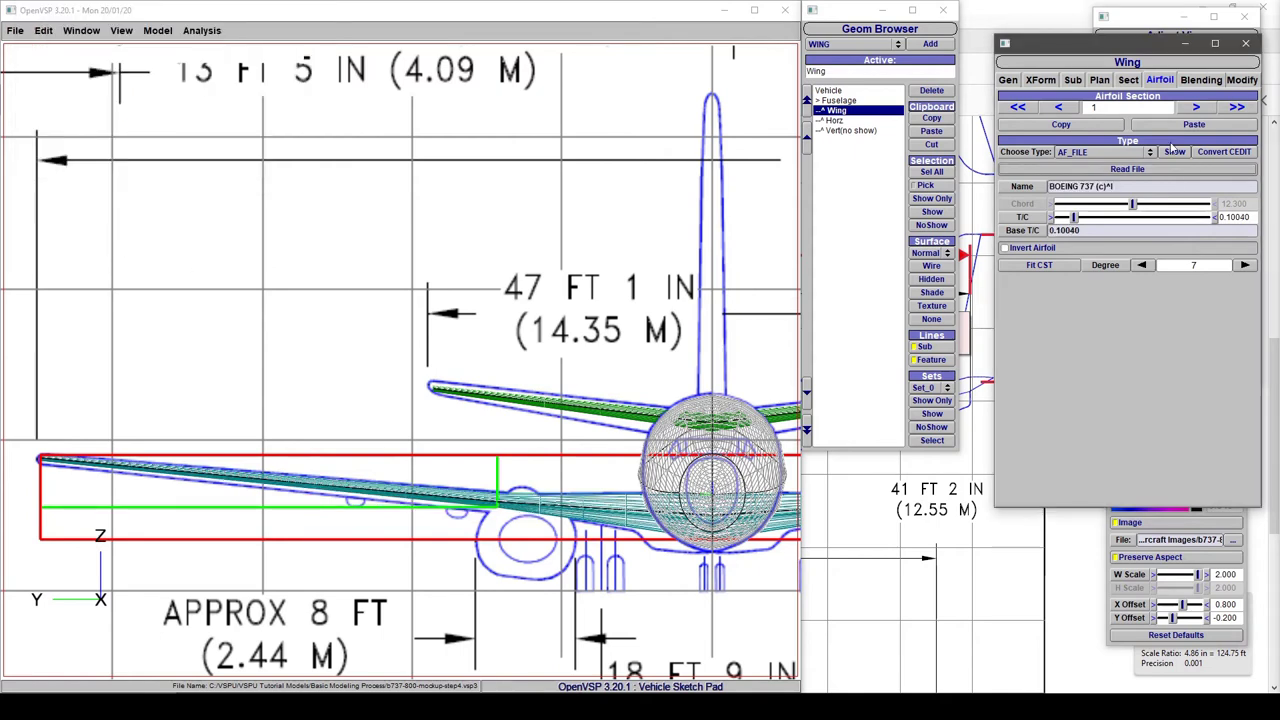
# Set wing section 2 to AF_FILE and load the b737d.af airfoil
pyautogui.click(1195, 107)
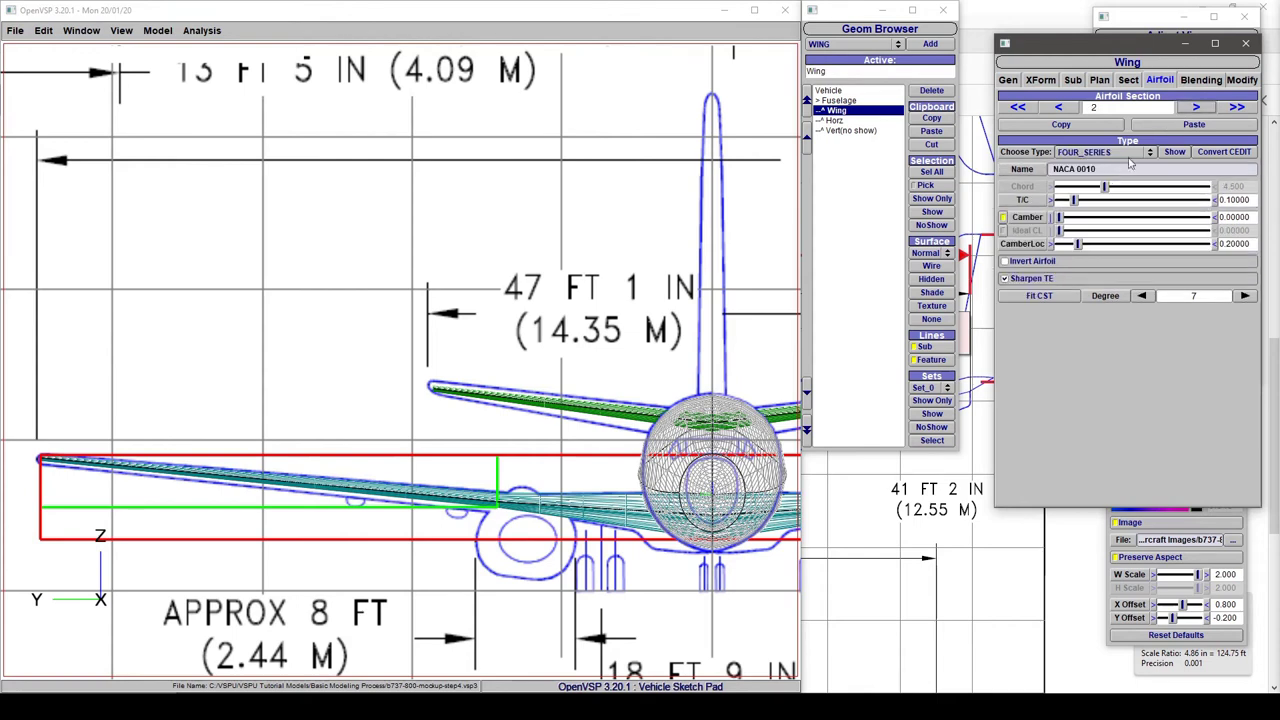
pyautogui.click(1112, 153)
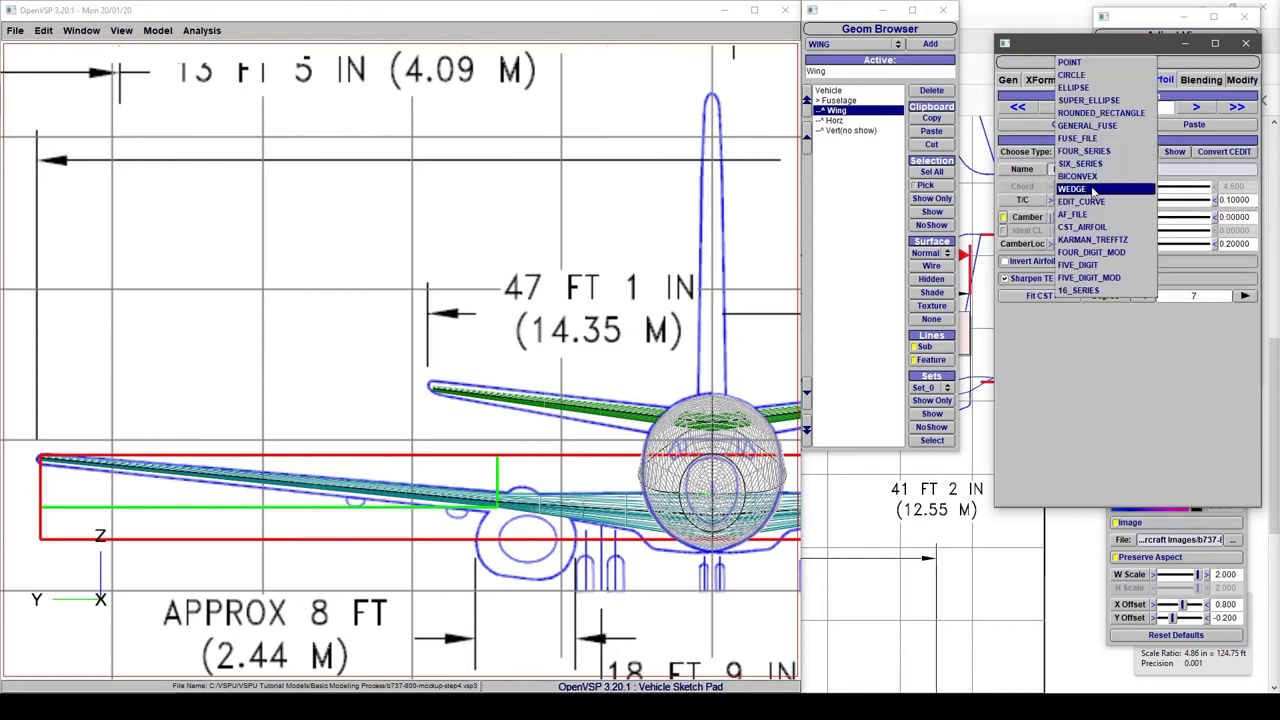
pyautogui.click(1075, 214)
pyautogui.click(1047, 172)
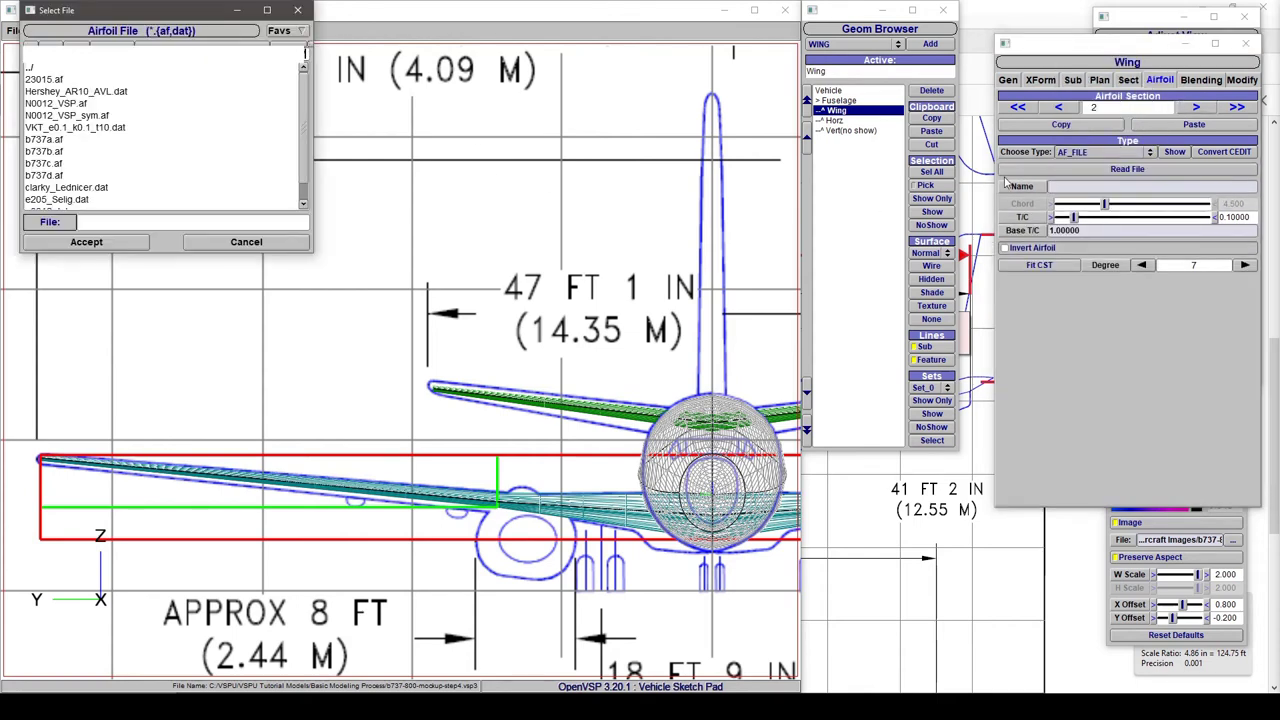
pyautogui.click(50, 174)
pyautogui.click(88, 246)
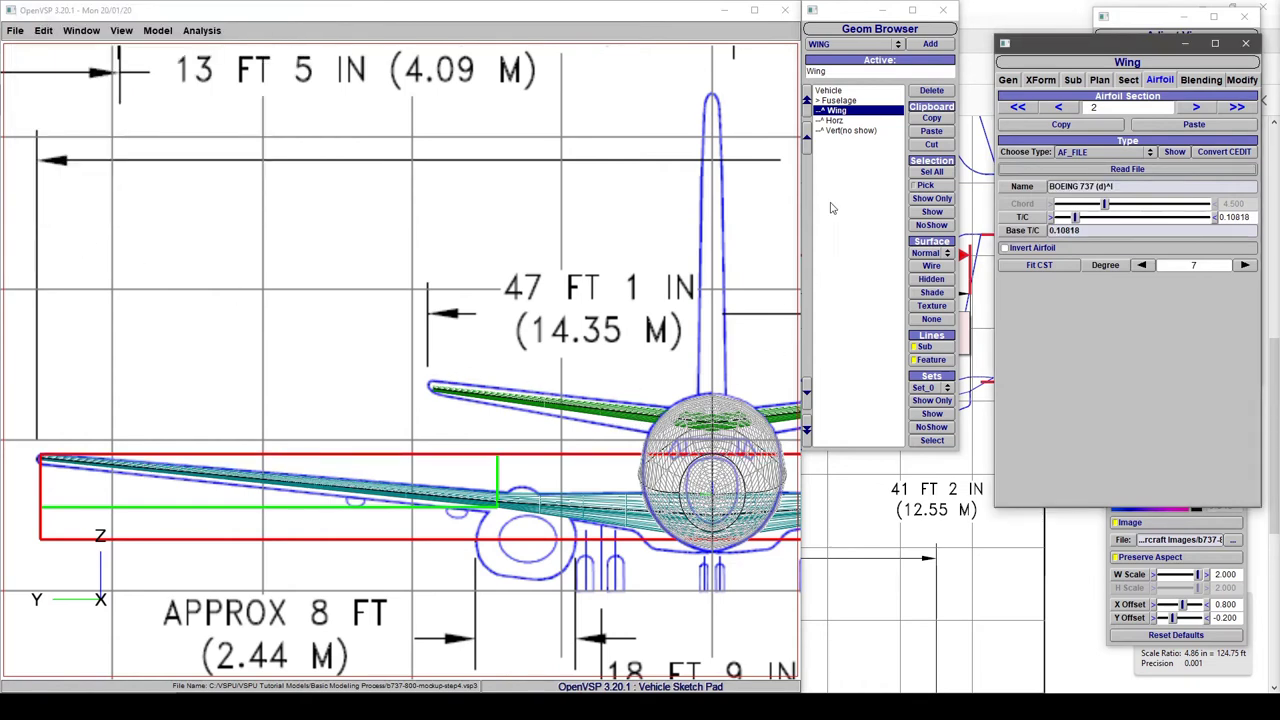
pyautogui.click(835, 120)
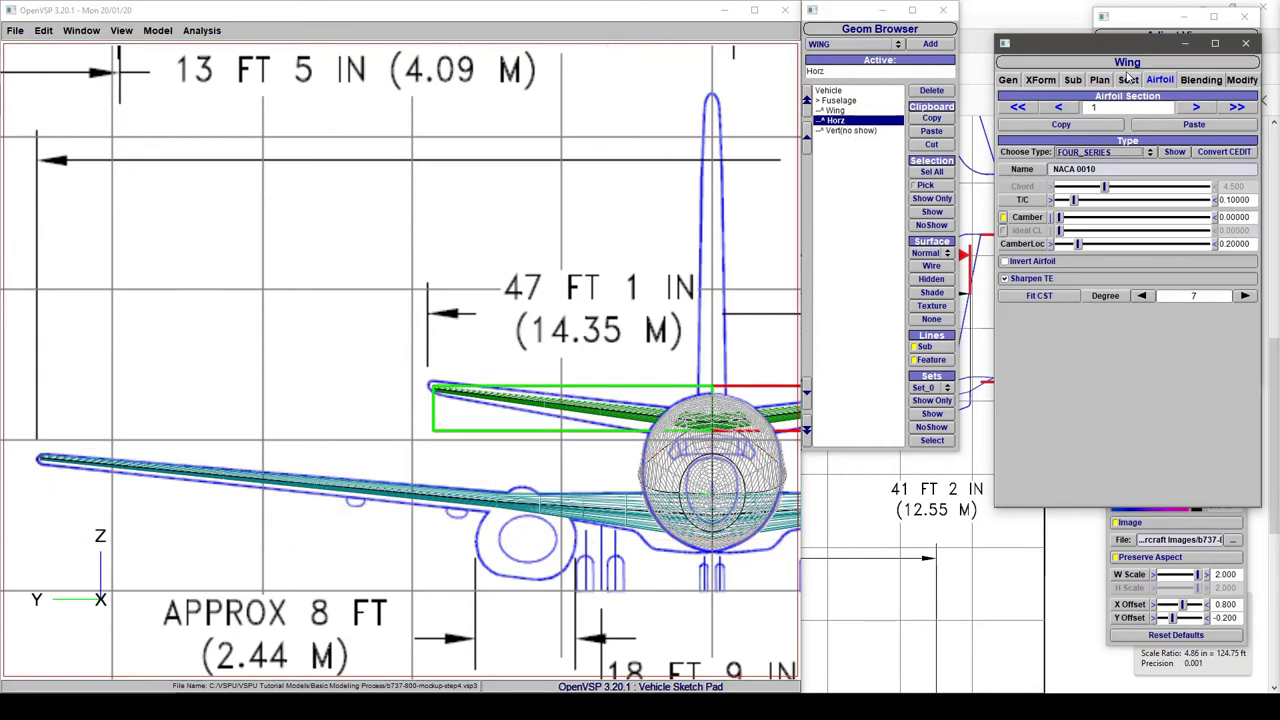
# Set the horizontal tail root airfoil thickness ratio to 0.17 (NACA 0017)
pyautogui.click(1073, 200)
pyautogui.moveTo(1073, 200); pyautogui.dragTo(1092, 202)
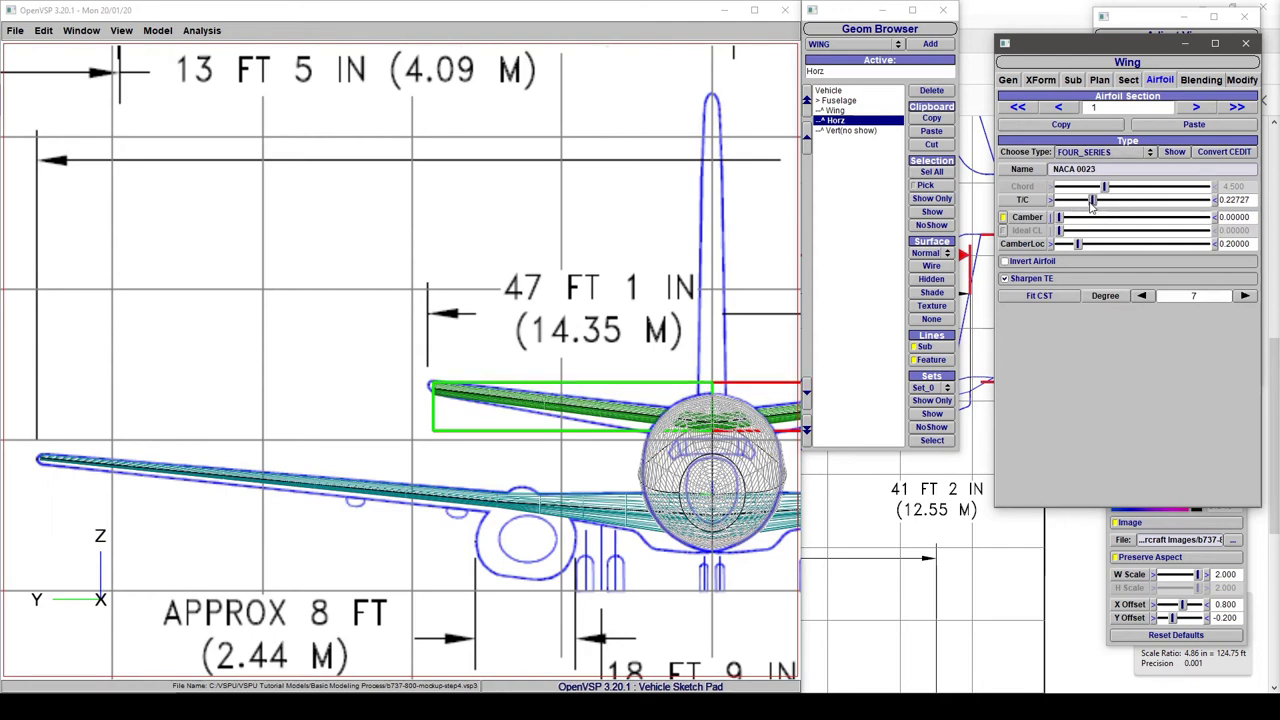
pyautogui.click(1060, 108)
pyautogui.moveTo(1095, 204); pyautogui.dragTo(1086, 204)
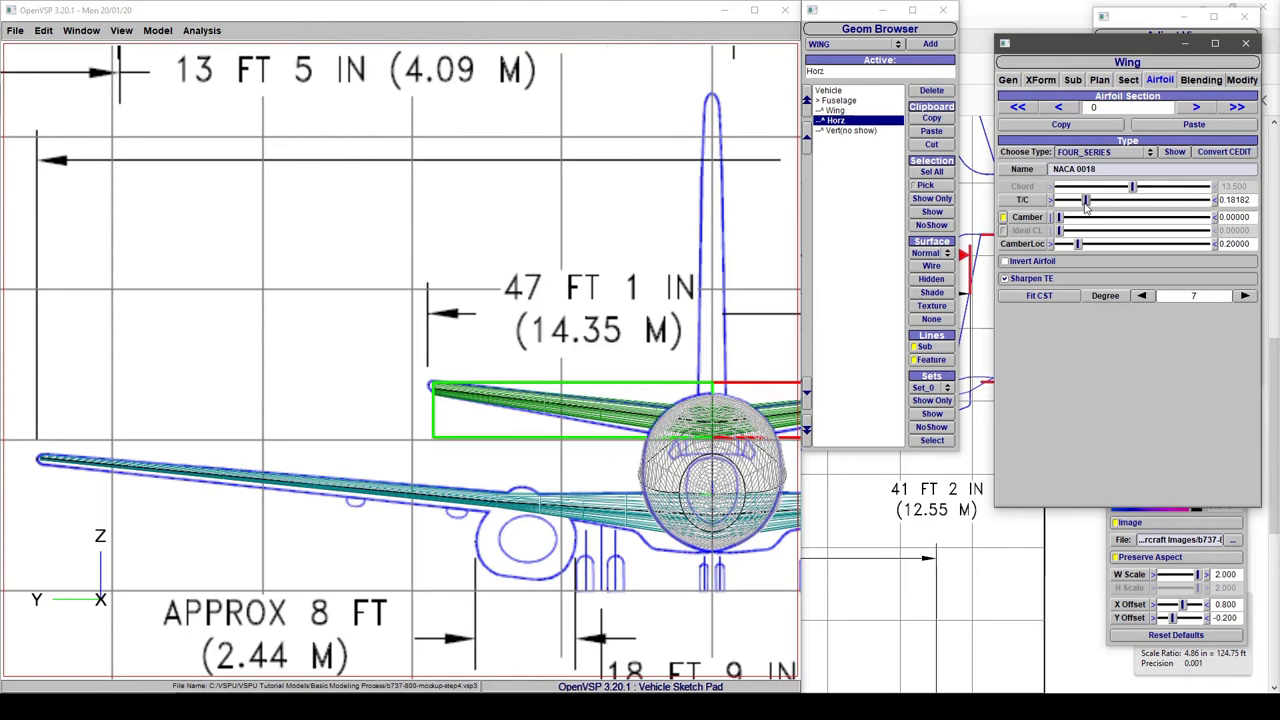
pyautogui.tripleClick(1248, 197)
pyautogui.write('1')
pyautogui.press('Return')
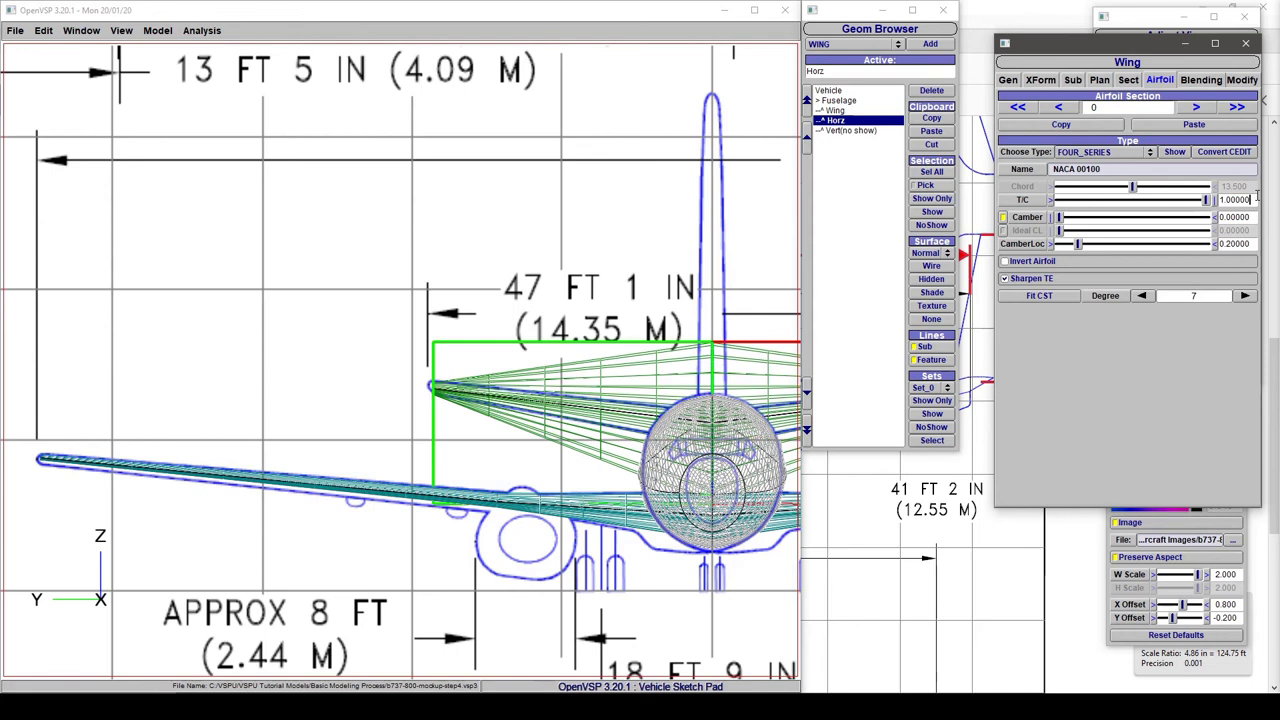
pyautogui.moveTo(1256, 197); pyautogui.dragTo(1176, 211)
pyautogui.write('.17')
pyautogui.press('Return')
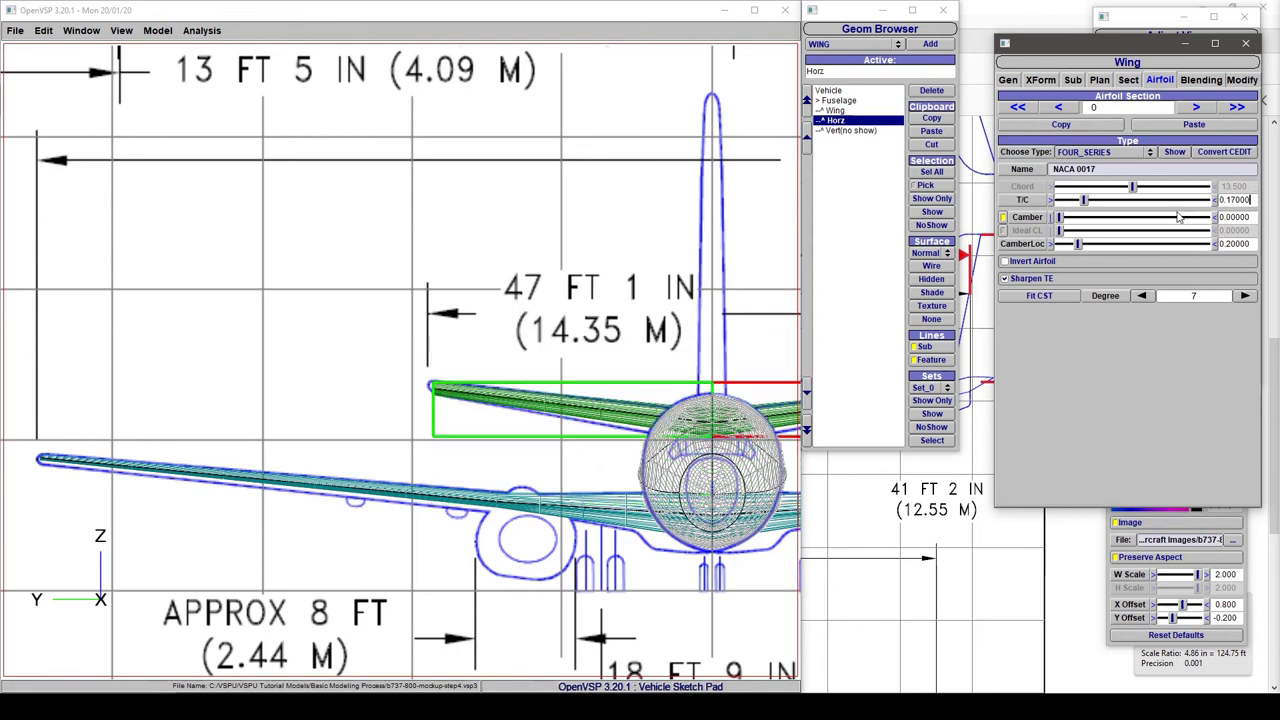
# Set the horizontal tail's outer section 1 thickness ratio to 0.15
pyautogui.click(1195, 107)
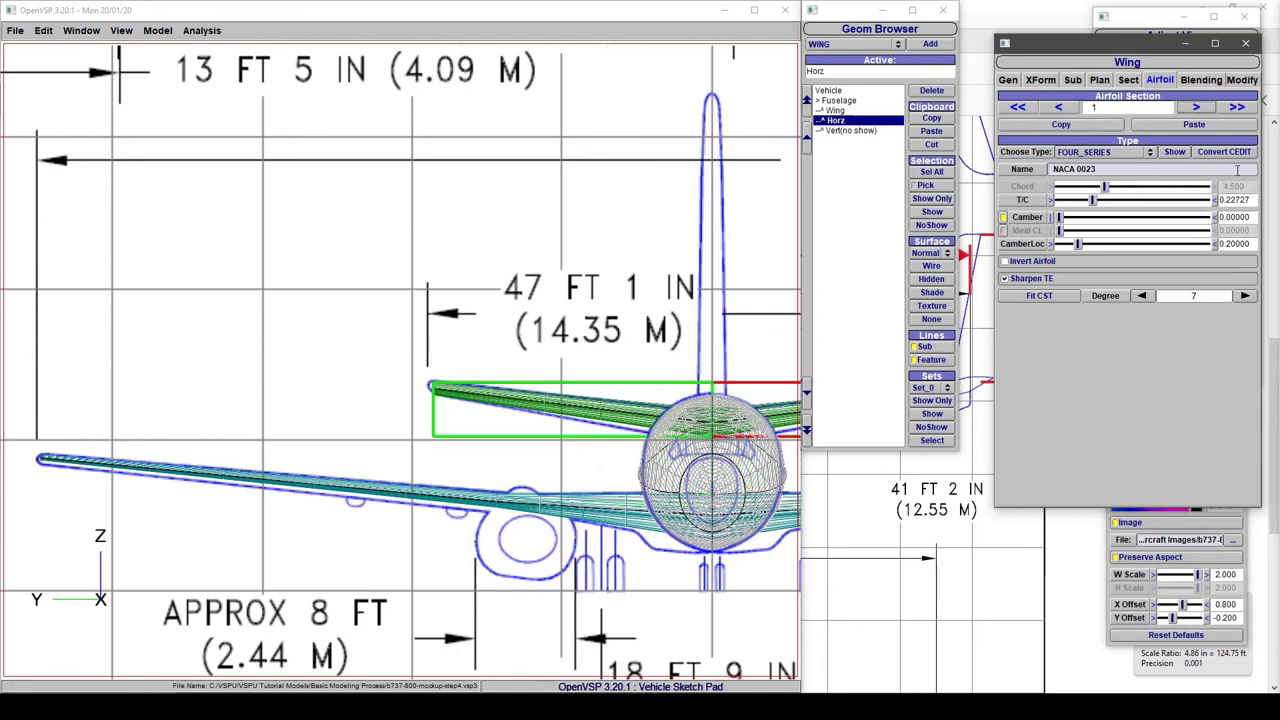
pyautogui.tripleClick(1250, 202)
pyautogui.write('0.15')
pyautogui.press('Return')
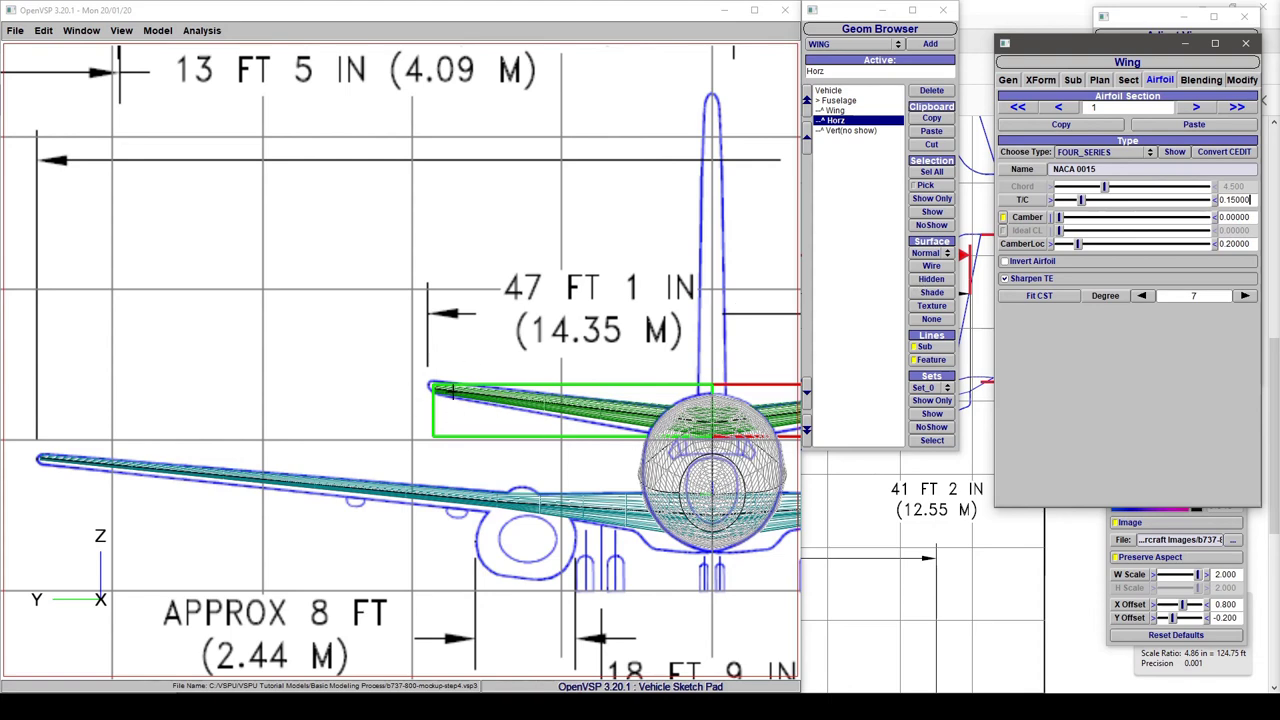
# Show the vertical tail, set its root T/C to 0.13, and thicken section 1 to 0.30
pyautogui.click(854, 131)
pyautogui.click(938, 214)
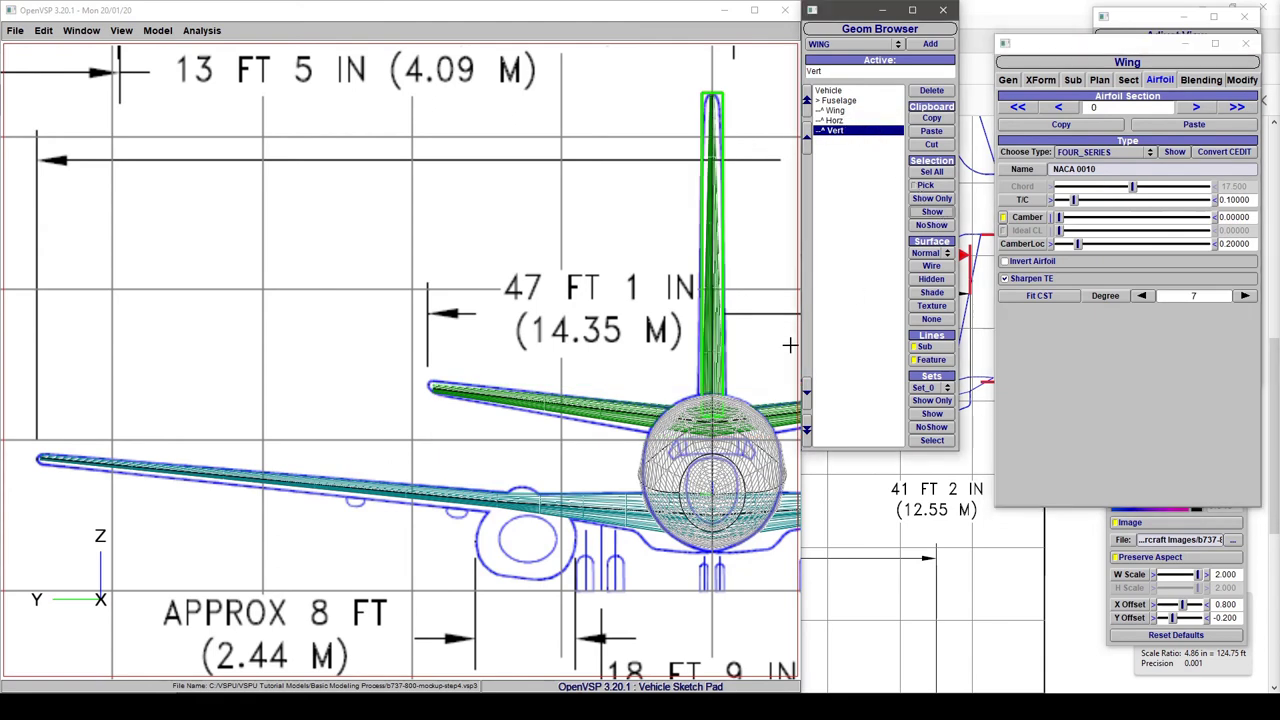
pyautogui.click(1090, 114)
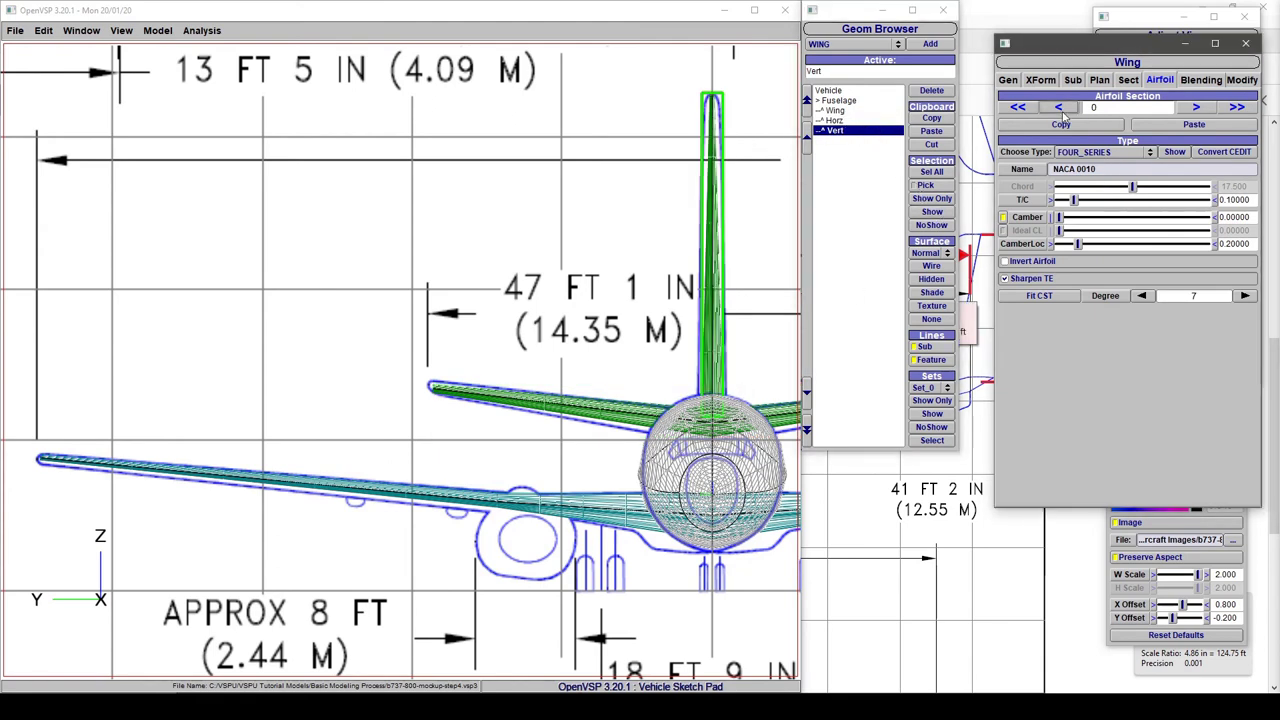
pyautogui.moveTo(1074, 200); pyautogui.dragTo(1081, 203)
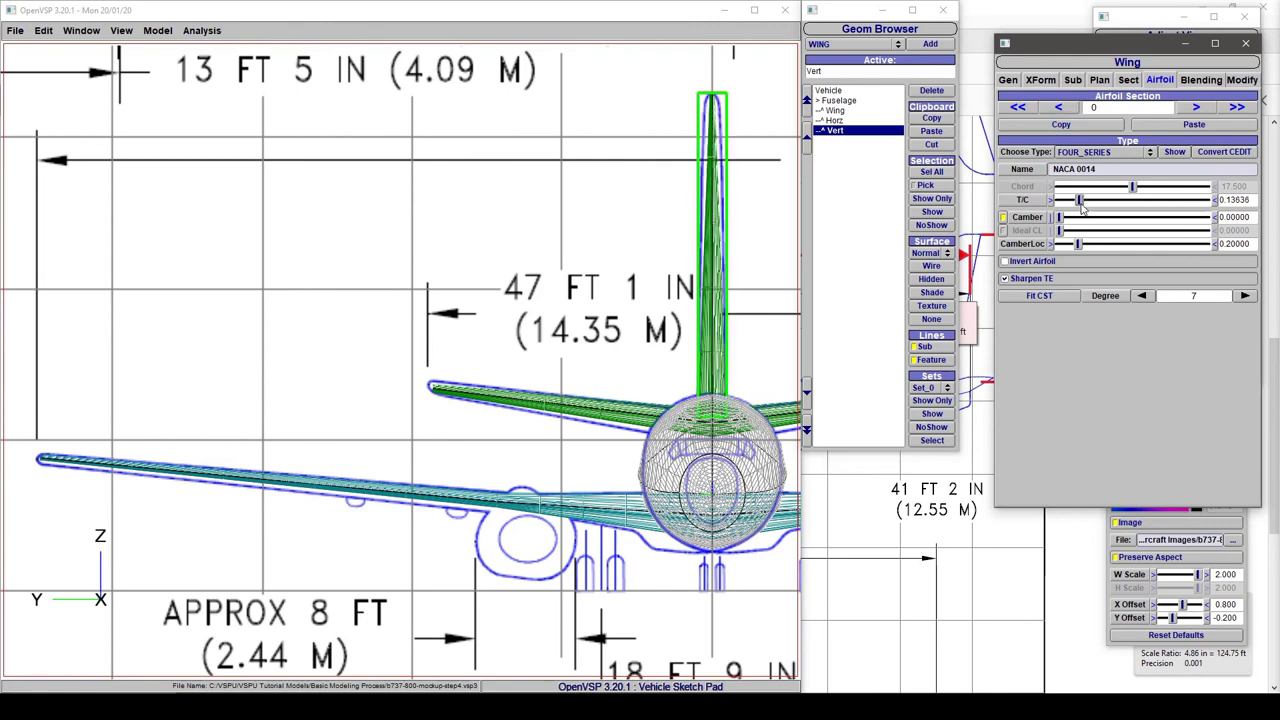
pyautogui.doubleClick(1250, 201)
pyautogui.write('0.13')
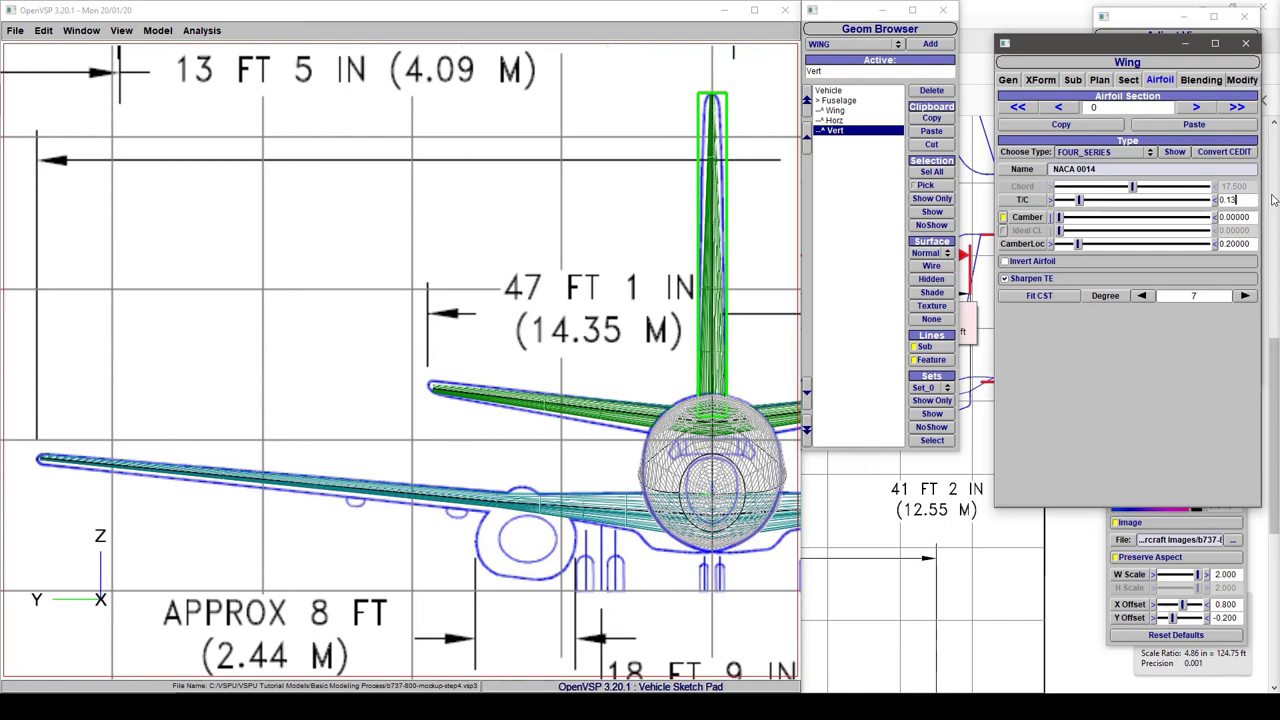
pyautogui.press('Return')
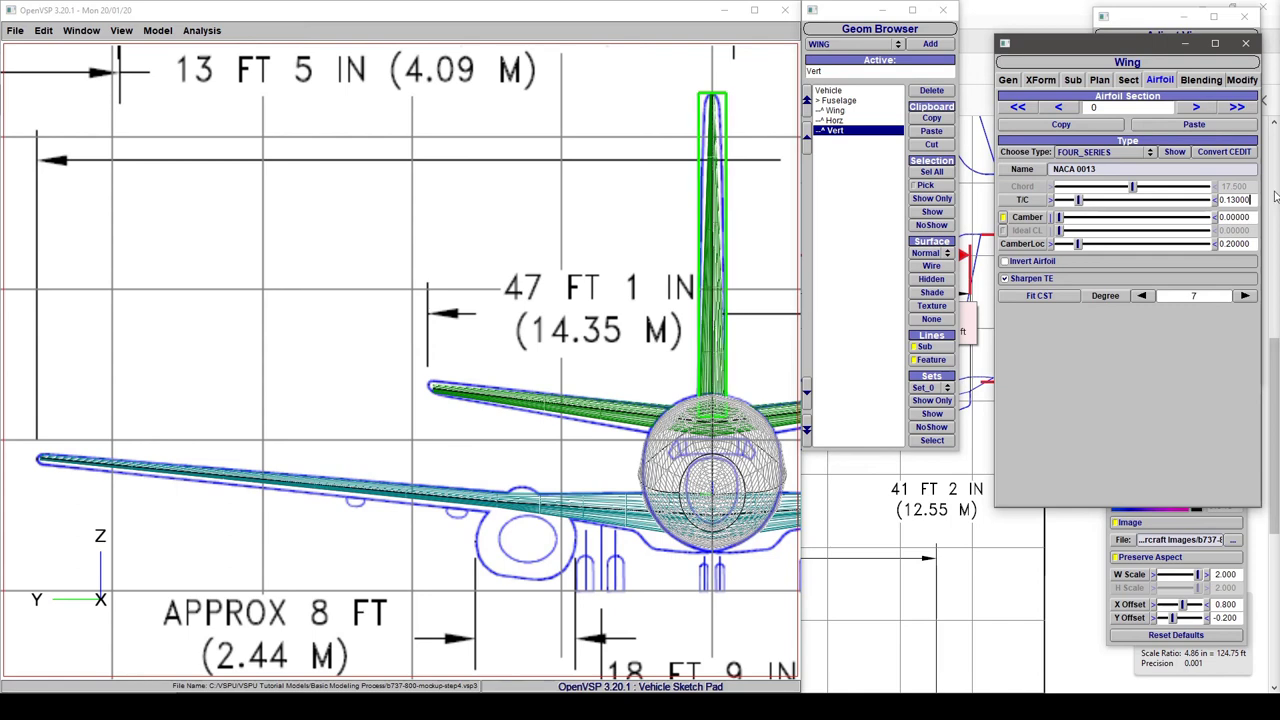
pyautogui.click(1196, 107)
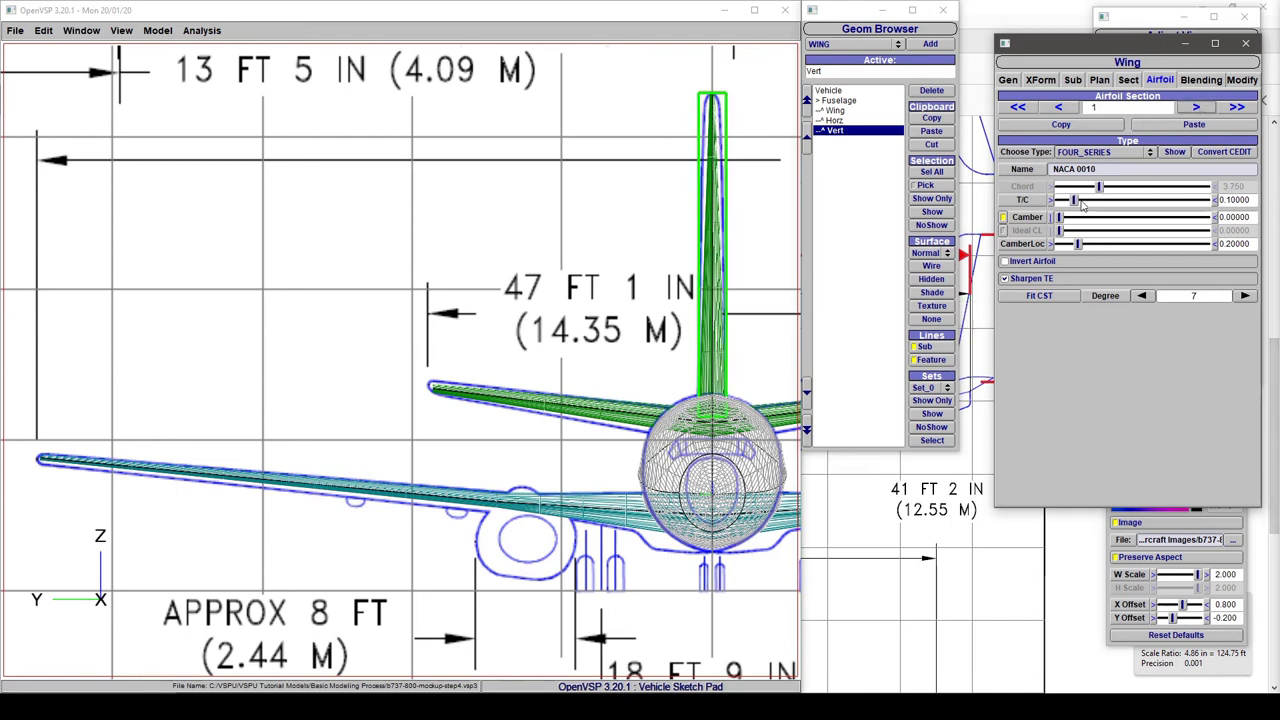
pyautogui.moveTo(1078, 205); pyautogui.dragTo(1107, 203)
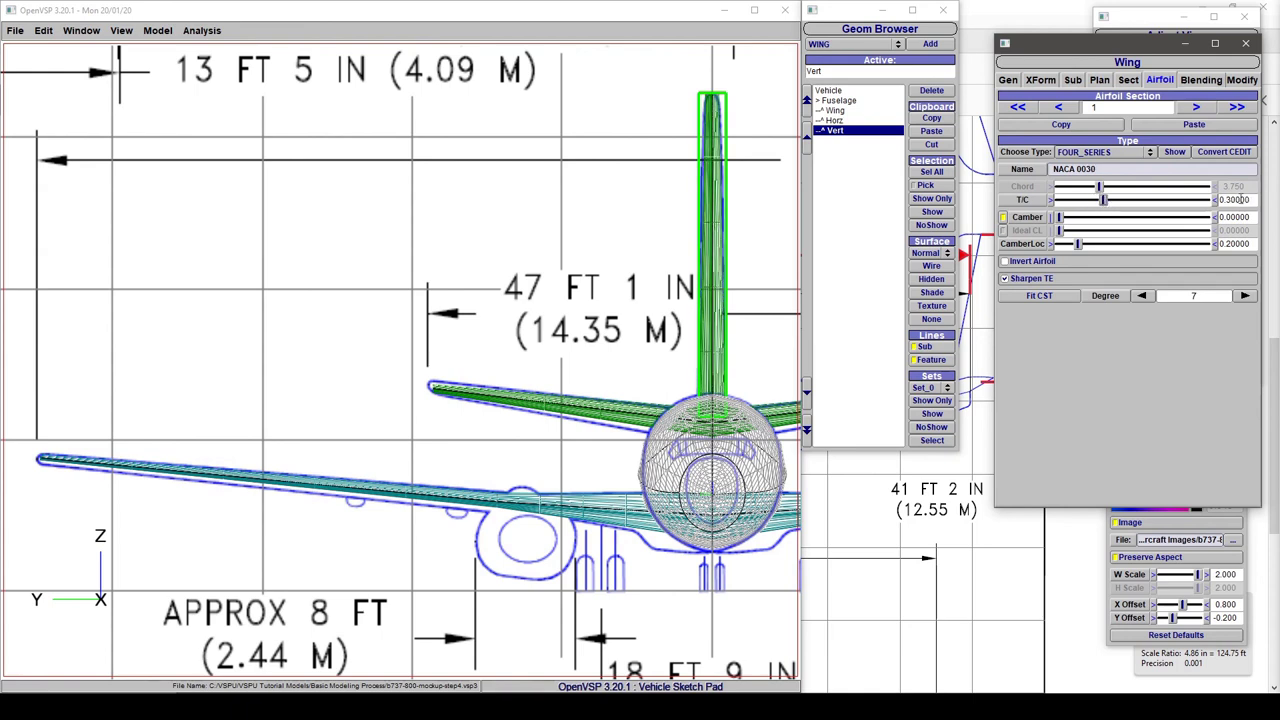